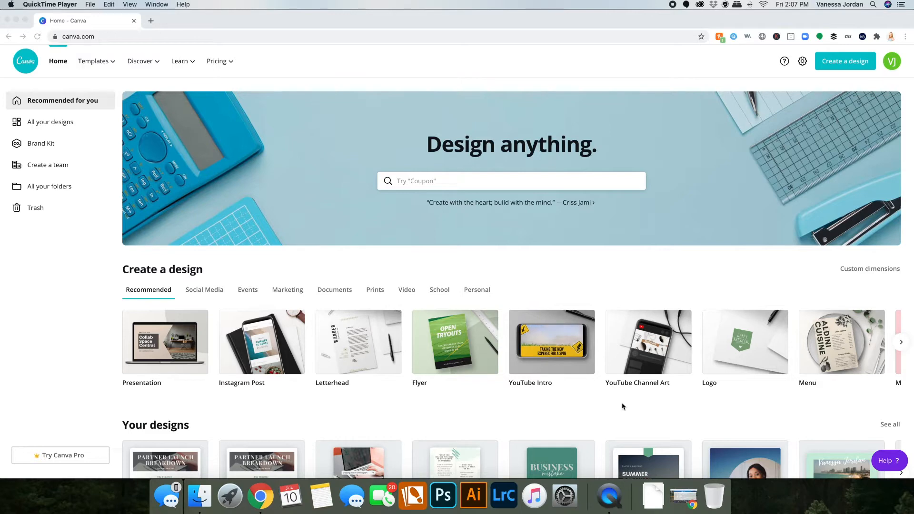
# Start a new Logo design from the recommended design types.
pyautogui.hscroll(10, 597, 374)
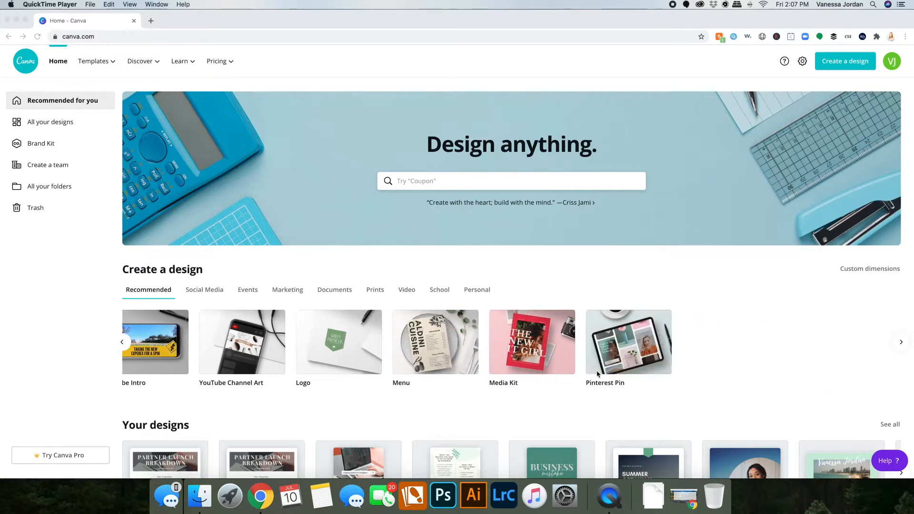
pyautogui.hscroll(3, 597, 374)
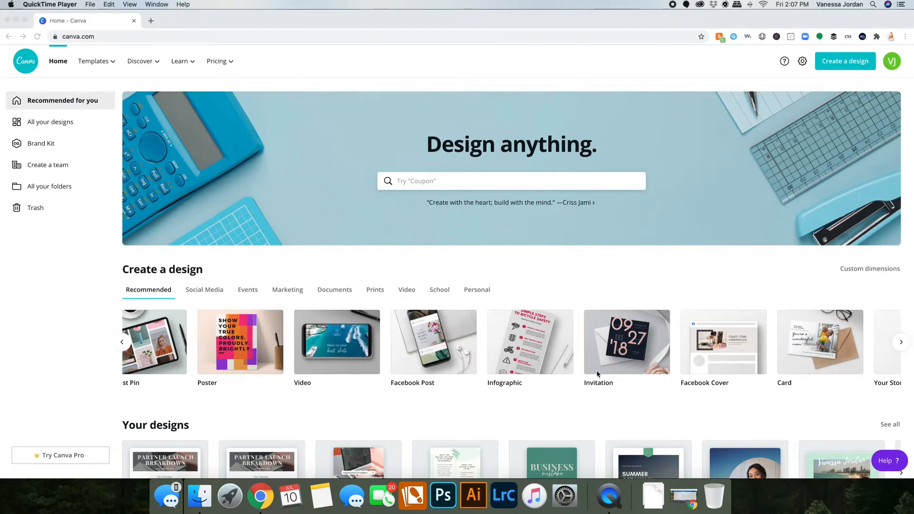
pyautogui.hscroll(-15, 597, 373)
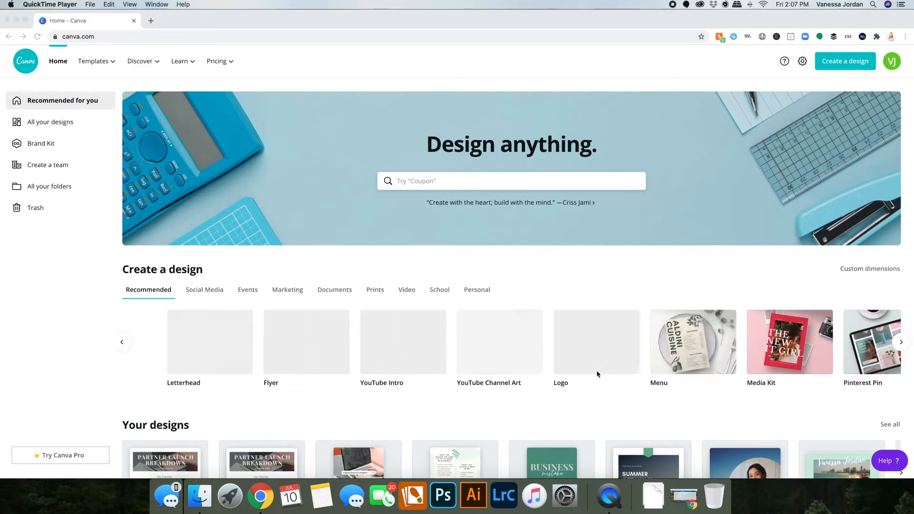
pyautogui.click(565, 378)
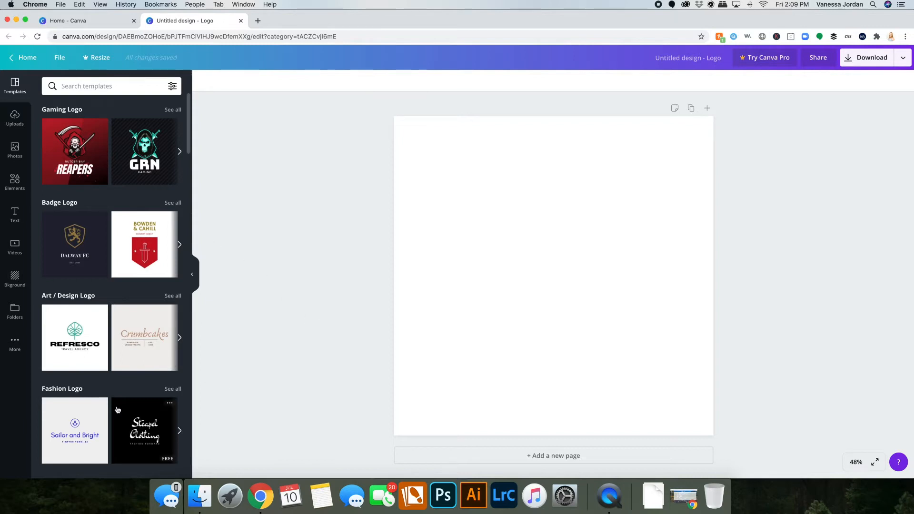
# Apply the Jameela Natural Makeup logo template to the blank page.
pyautogui.scroll(-5, 117, 408)
pyautogui.scroll(-5, 118, 409)
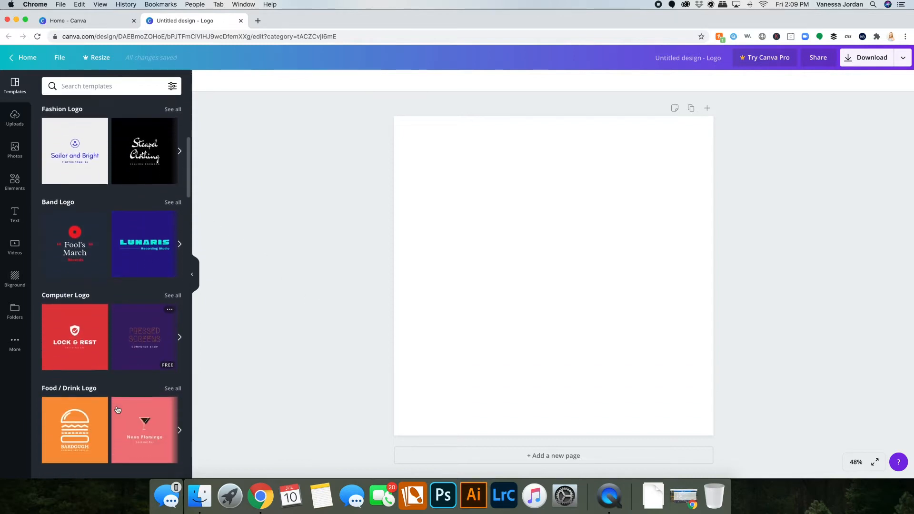
pyautogui.scroll(-5, 117, 407)
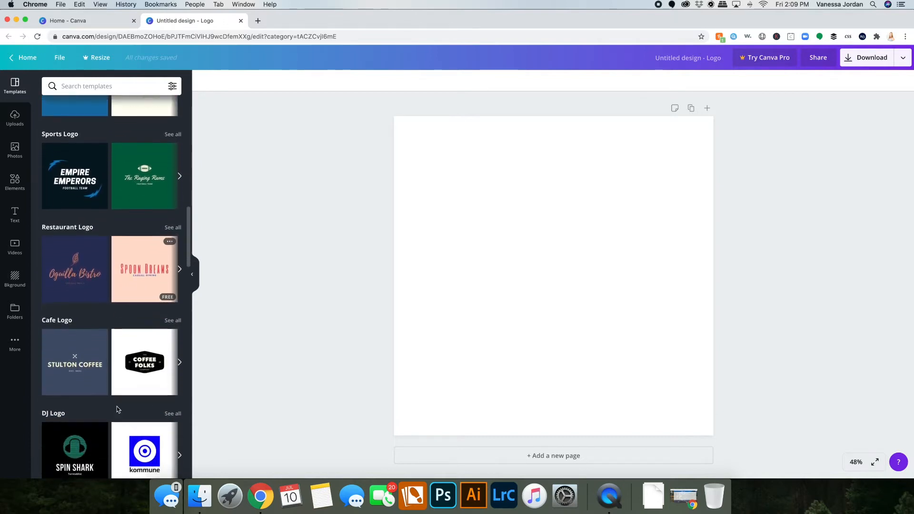
pyautogui.scroll(-3, 118, 409)
pyautogui.scroll(-6, 118, 409)
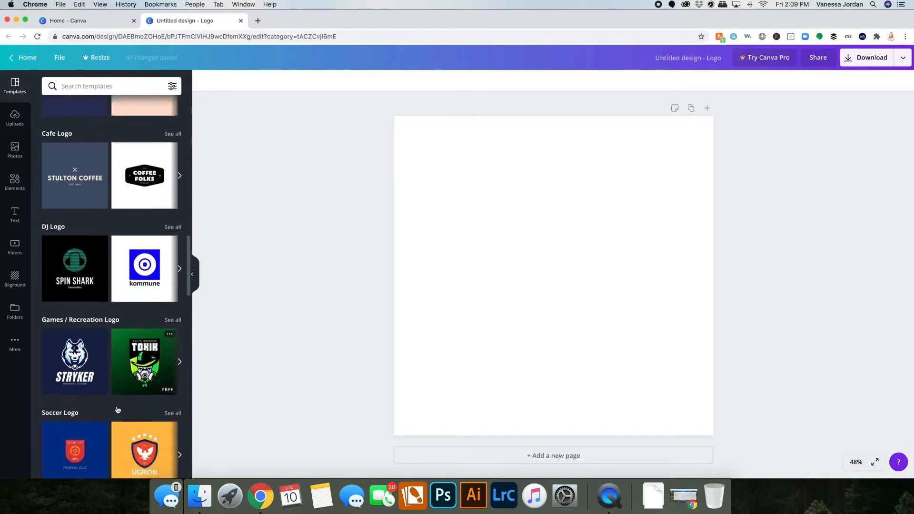
pyautogui.scroll(-6, 118, 409)
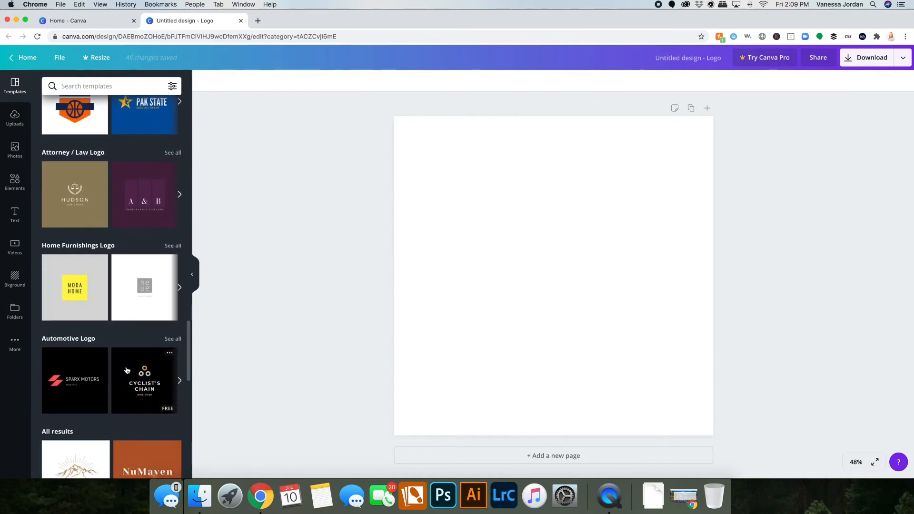
pyautogui.scroll(-6, 126, 375)
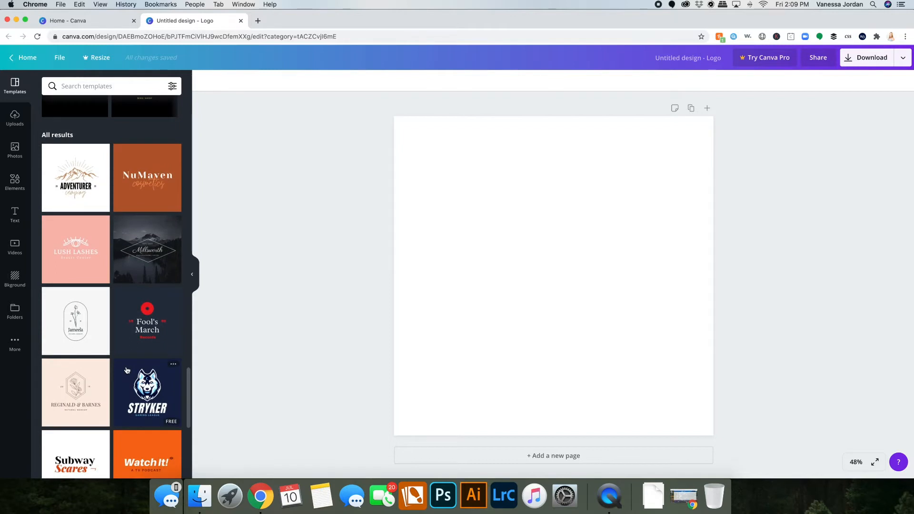
pyautogui.scroll(-3, 127, 370)
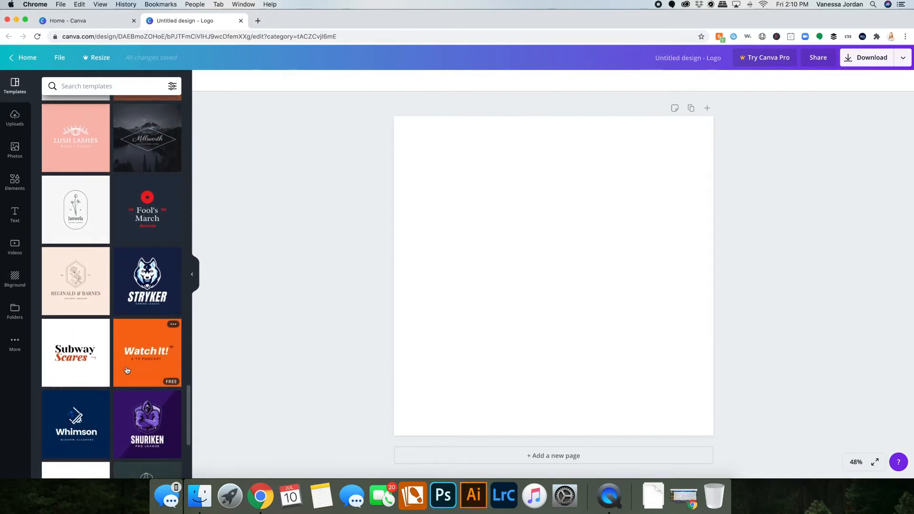
pyautogui.click(76, 222)
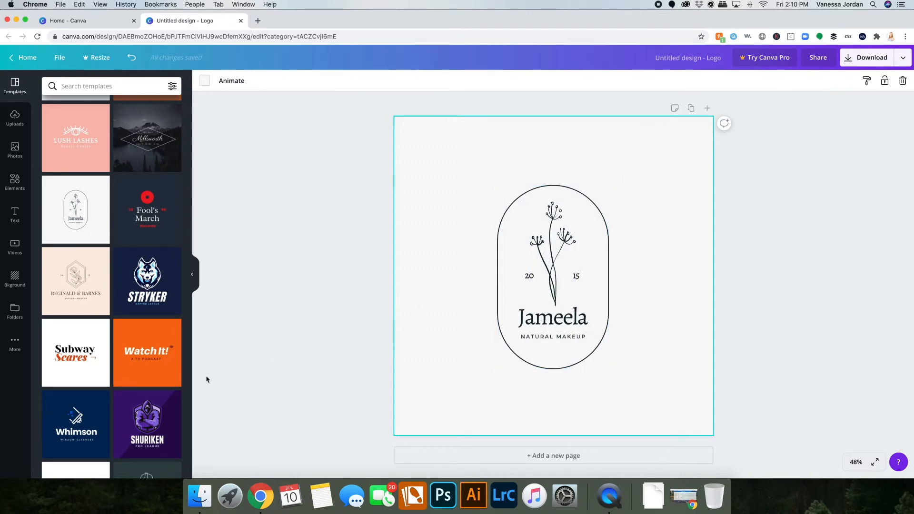
# Rename the design as Lavender's Soap Shop.
pyautogui.click(700, 54)
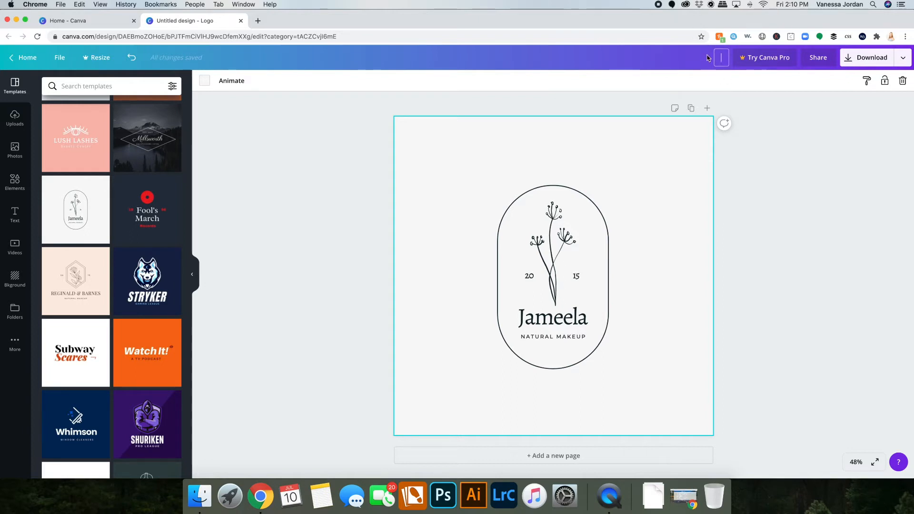
pyautogui.write("Lavender's Soap Sh")
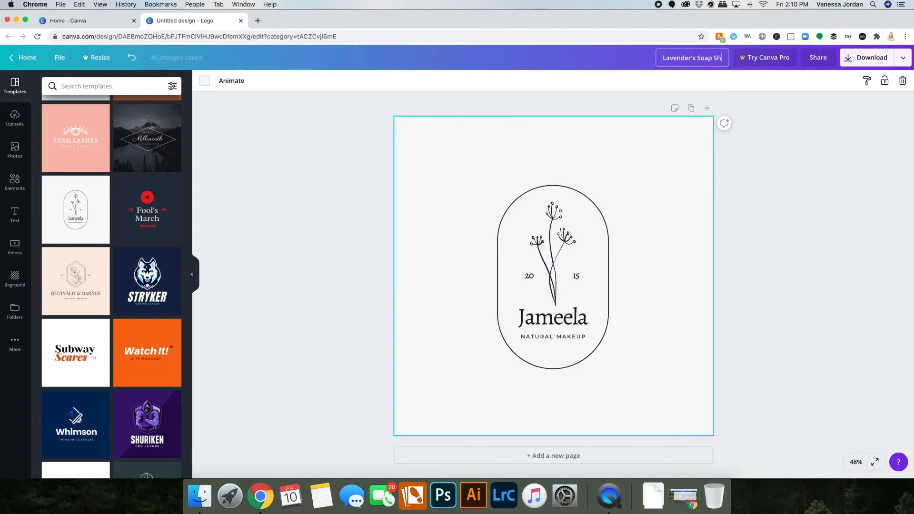
pyautogui.write('op')
pyautogui.press('Return')
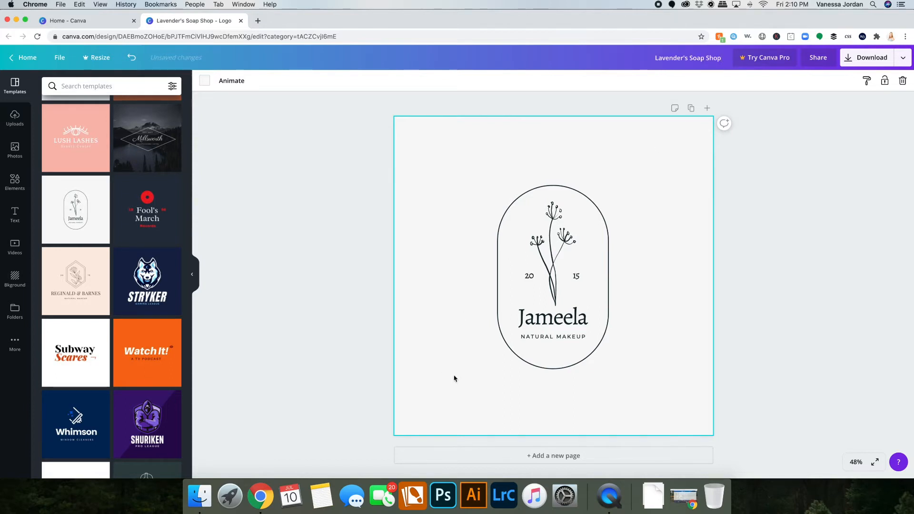
# Change the font of the brand name text to Arapey after trying a few alternatives.
pyautogui.click(553, 325)
pyautogui.click(576, 314)
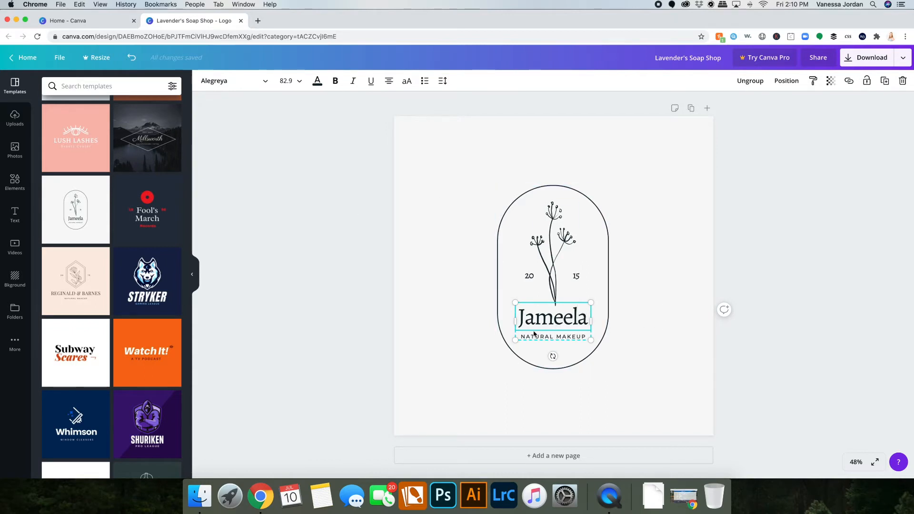
pyautogui.click(257, 85)
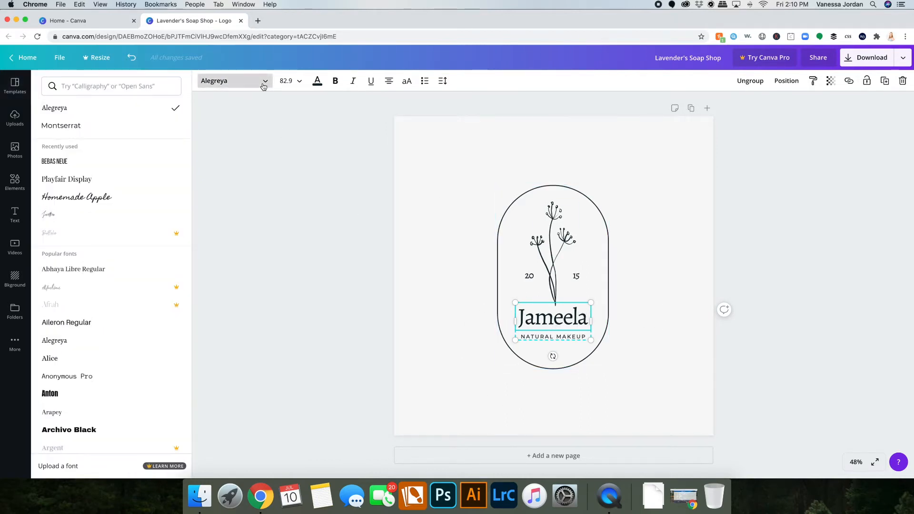
pyautogui.click(83, 202)
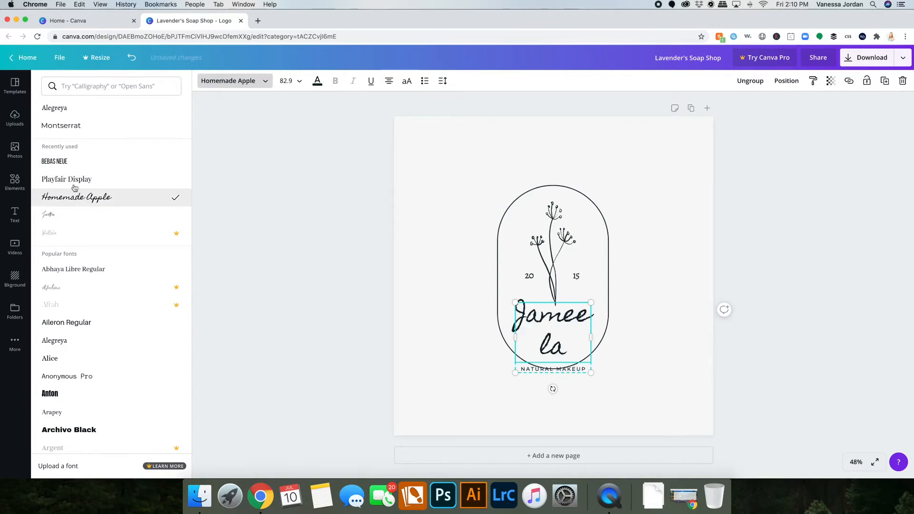
pyautogui.click(77, 108)
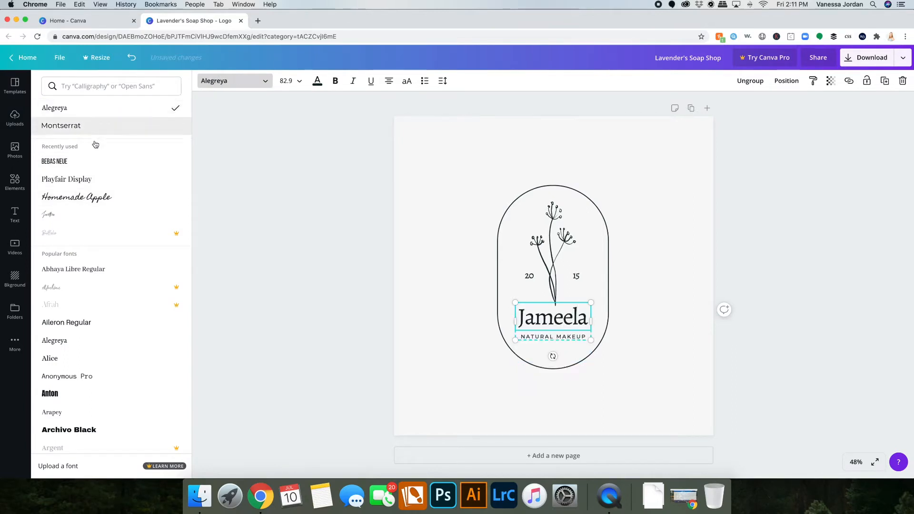
pyautogui.scroll(-2, 93, 379)
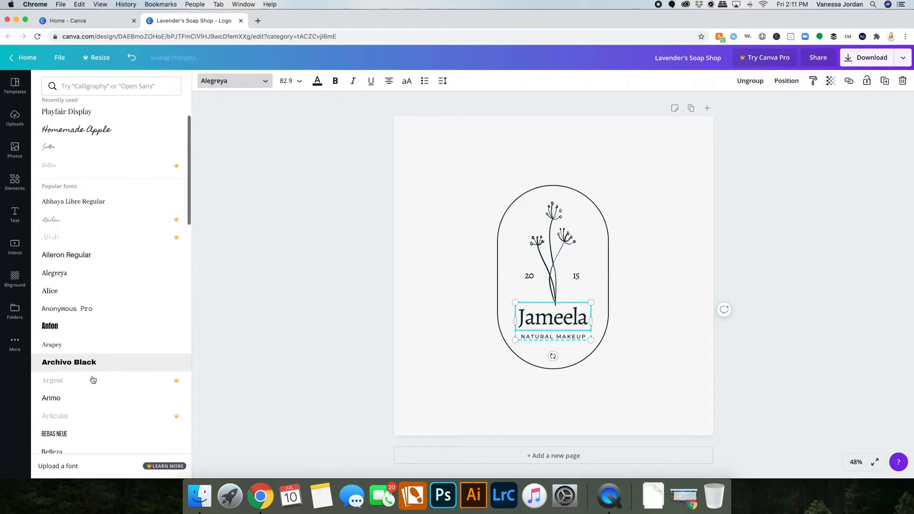
pyautogui.click(55, 289)
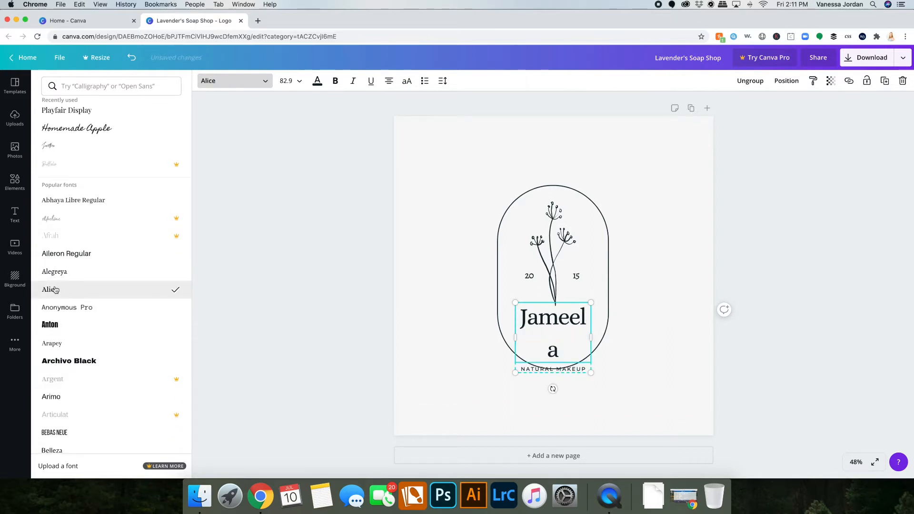
pyautogui.click(76, 351)
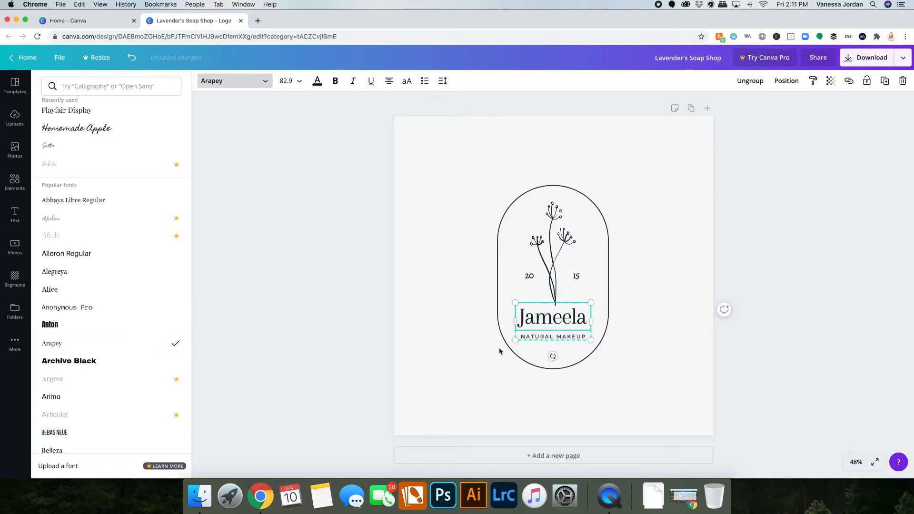
# Replace the brand name Jameela with Lavender's, fixing its spelling with the suggested correction.
pyautogui.click(553, 318)
pyautogui.click(586, 319)
pyautogui.moveTo(586, 319); pyautogui.dragTo(509, 315)
pyautogui.write('La')
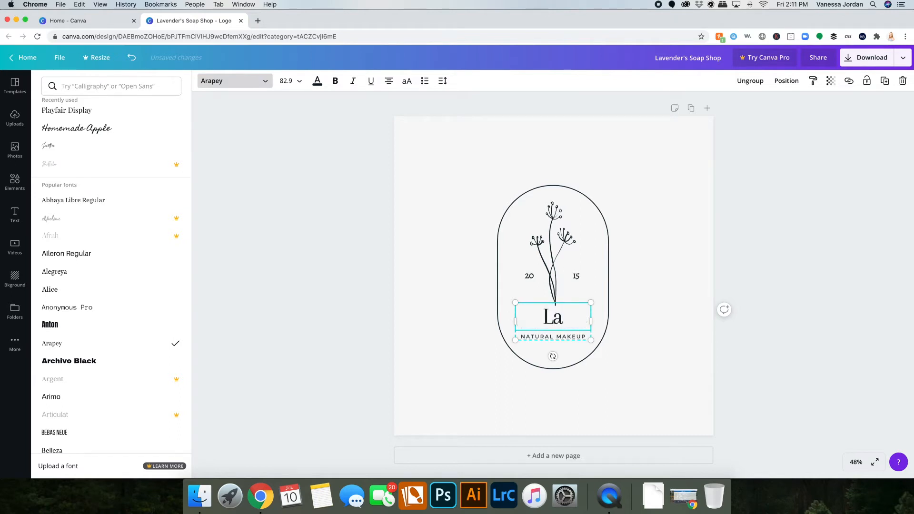
pyautogui.write("vendaer's")
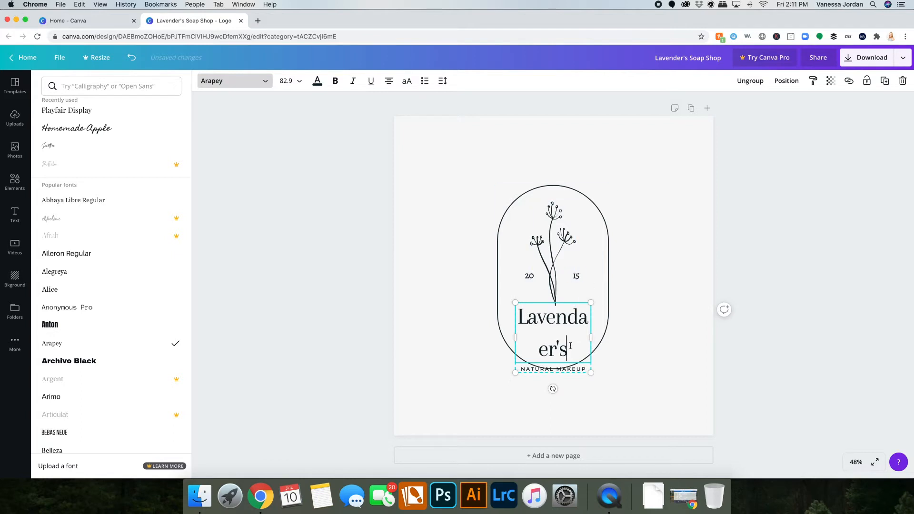
pyautogui.moveTo(604, 335); pyautogui.dragTo(615, 330)
pyautogui.click(563, 319)
pyautogui.rightClick(562, 319)
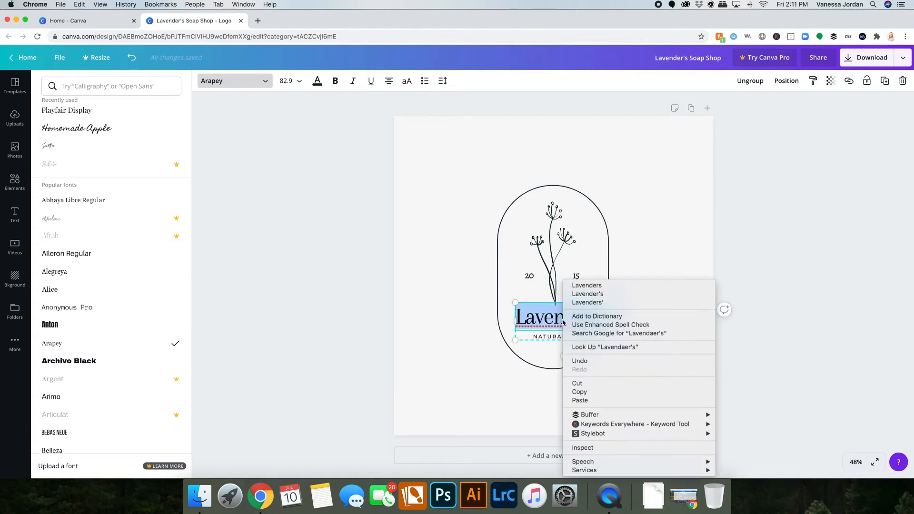
pyautogui.click(610, 294)
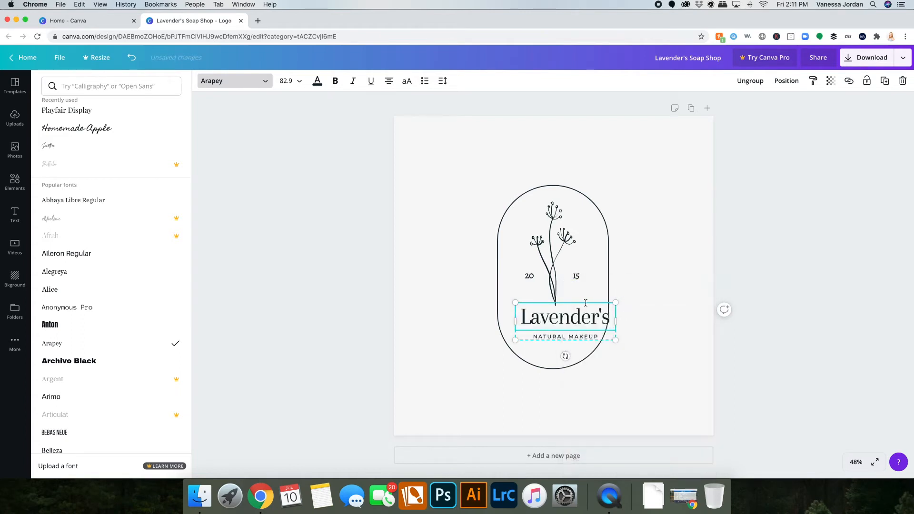
# Scale the brand name and tagline group down so it fits inside the oval frame.
pyautogui.click(688, 365)
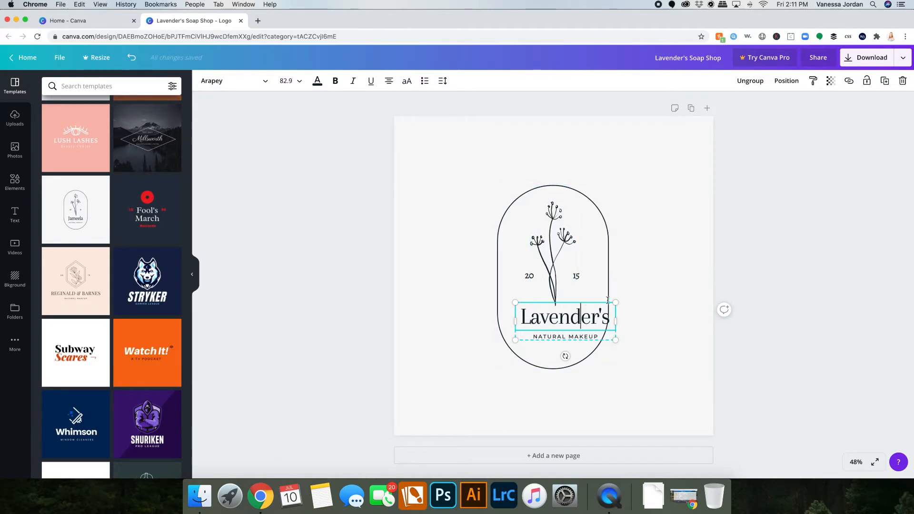
pyautogui.moveTo(607, 341)
pyautogui.mouseDown()
pyautogui.moveTo(572, 345)
pyautogui.moveTo(593, 349)
pyautogui.mouseUp()
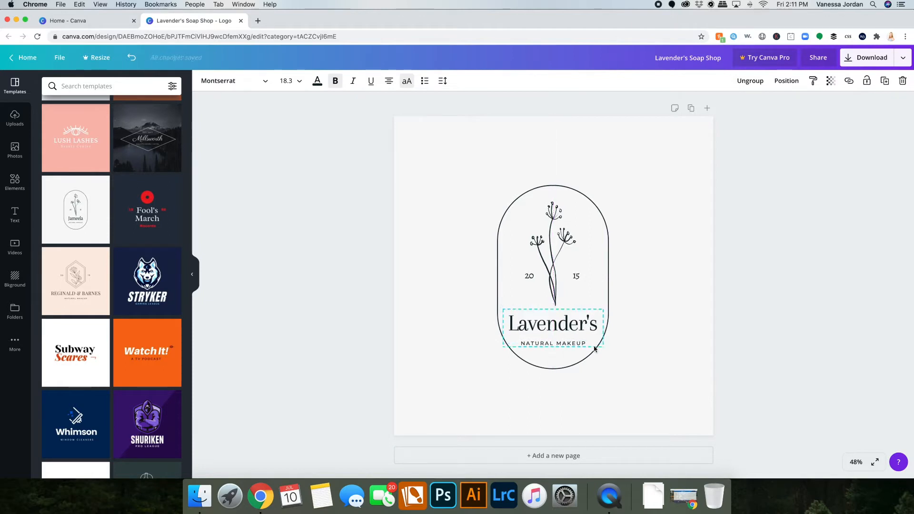
pyautogui.click(763, 399)
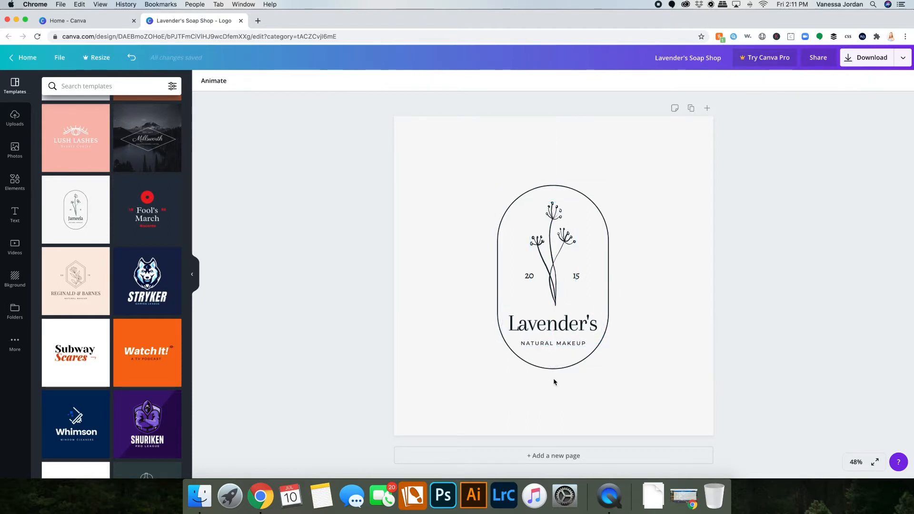
# Set the letter spacing of the Lavender's text to -24.
pyautogui.click(564, 345)
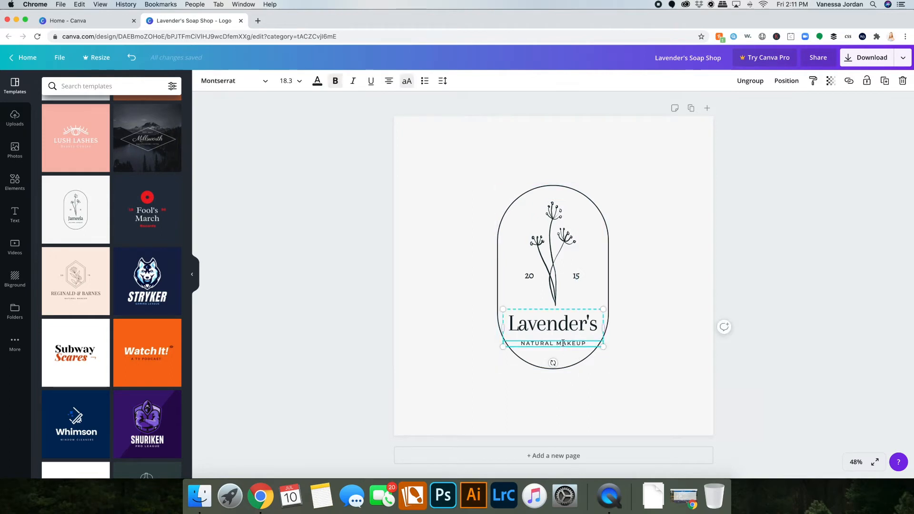
pyautogui.moveTo(586, 343); pyautogui.dragTo(517, 343)
pyautogui.click(533, 326)
pyautogui.doubleClick(534, 326)
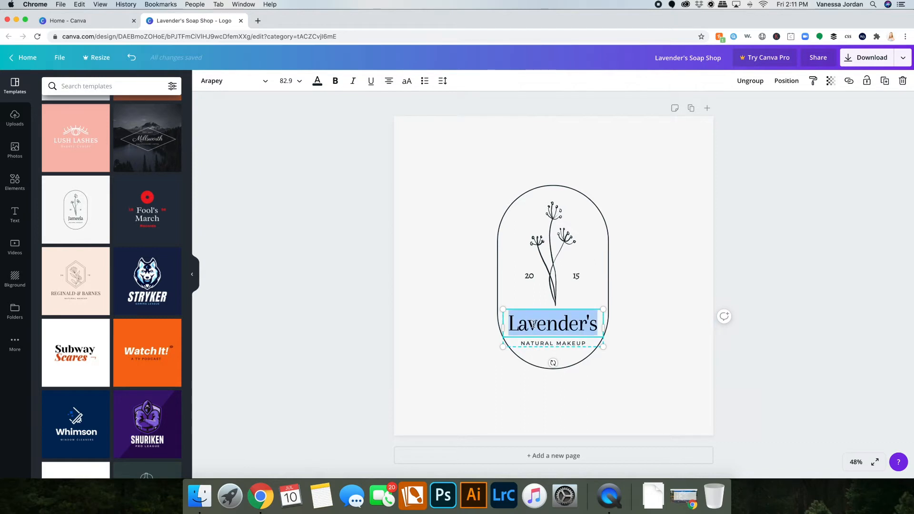
pyautogui.click(407, 81)
pyautogui.click(407, 81)
pyautogui.click(443, 82)
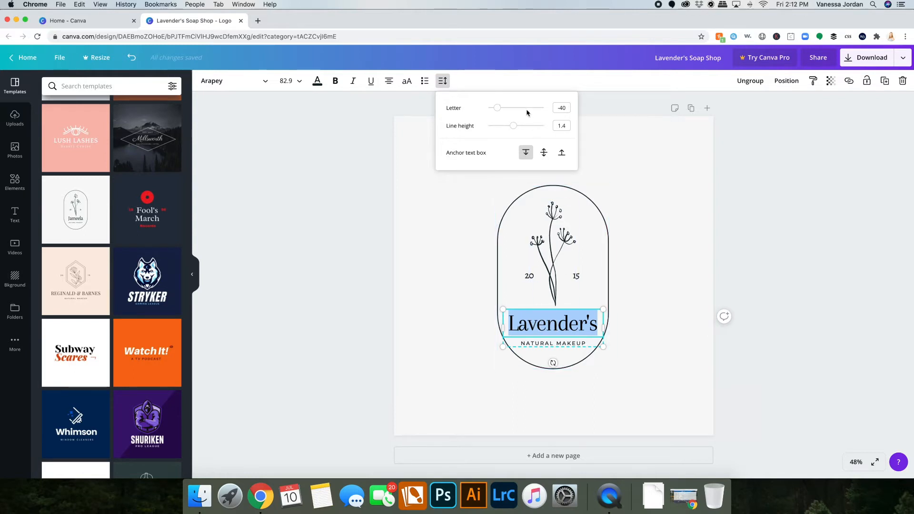
pyautogui.moveTo(497, 108); pyautogui.dragTo(499, 109)
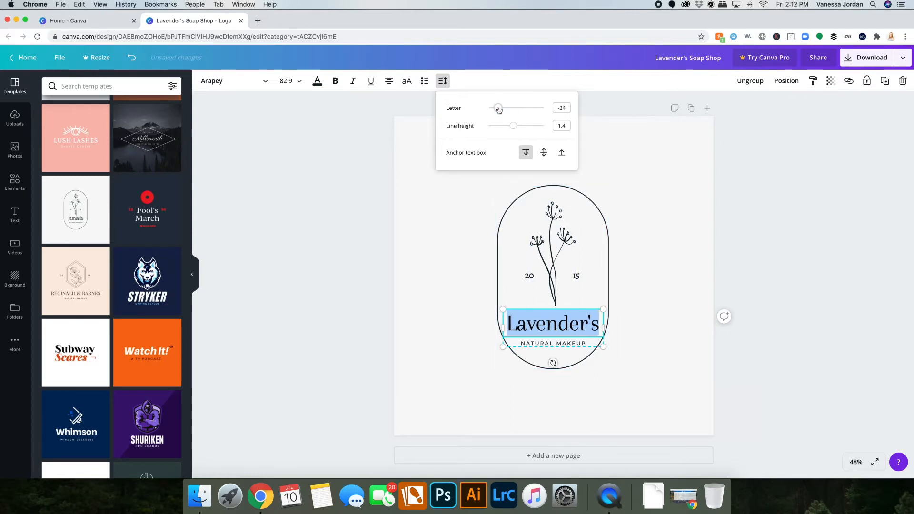
pyautogui.click(755, 284)
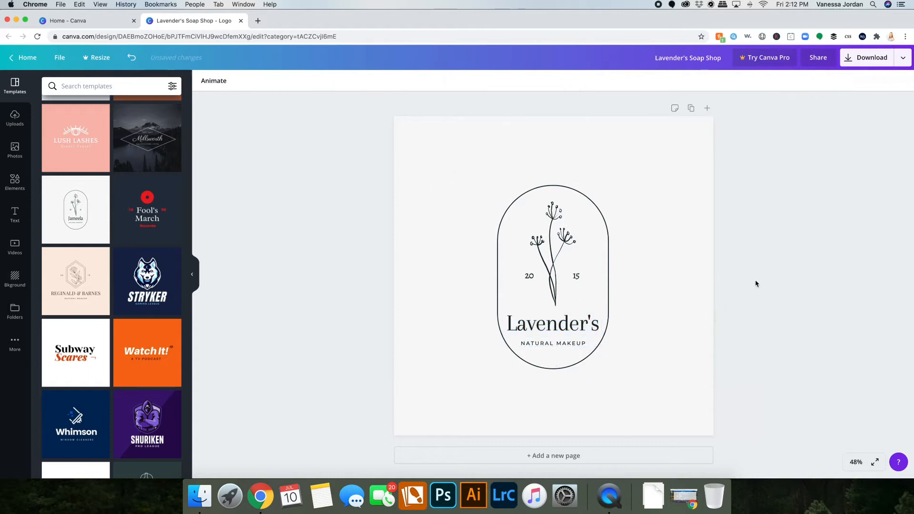
# Nudge the name and tagline group slightly to center it within the oval.
pyautogui.moveTo(543, 333); pyautogui.dragTo(547, 332)
pyautogui.press('Right')
pyautogui.press('Right')
pyautogui.press('Right')
pyautogui.press('Right')
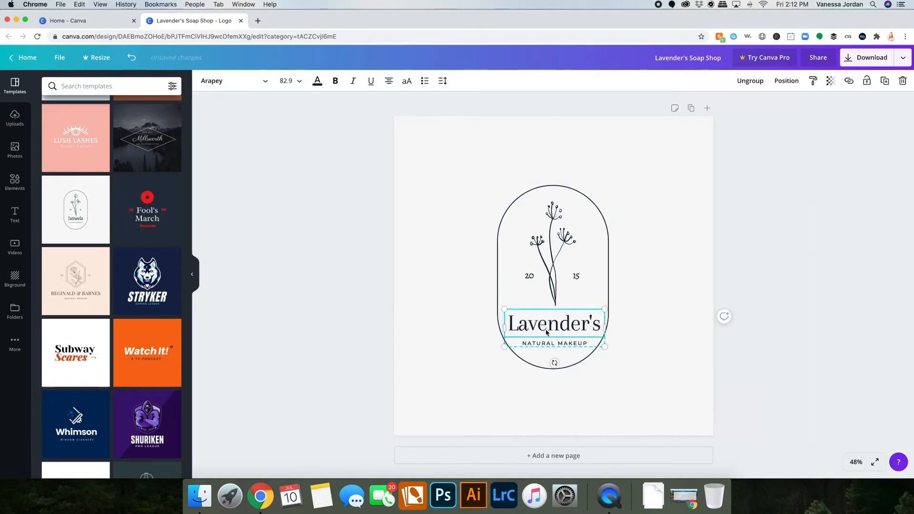
pyautogui.press('Left')
pyautogui.press('Left')
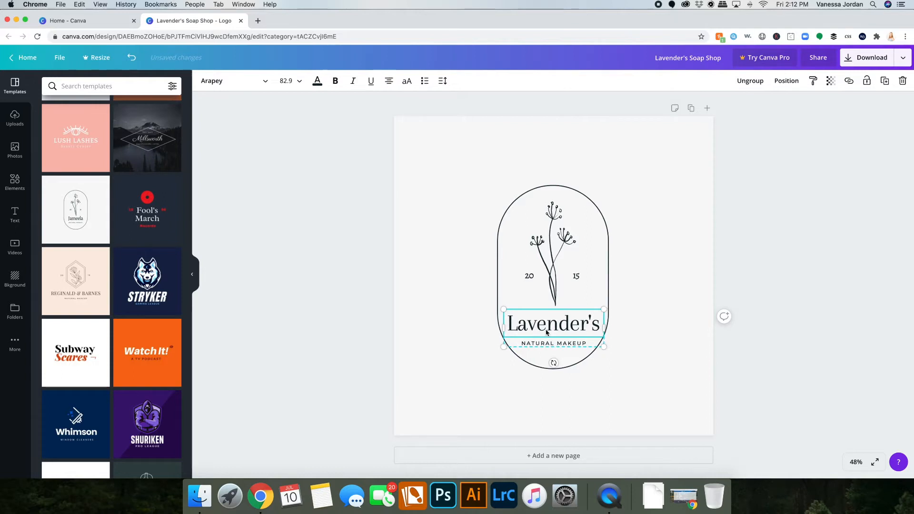
# Replace the tagline NATURAL MAKEUP with SOAP SHOP.
pyautogui.click(747, 352)
pyautogui.doubleClick(562, 344)
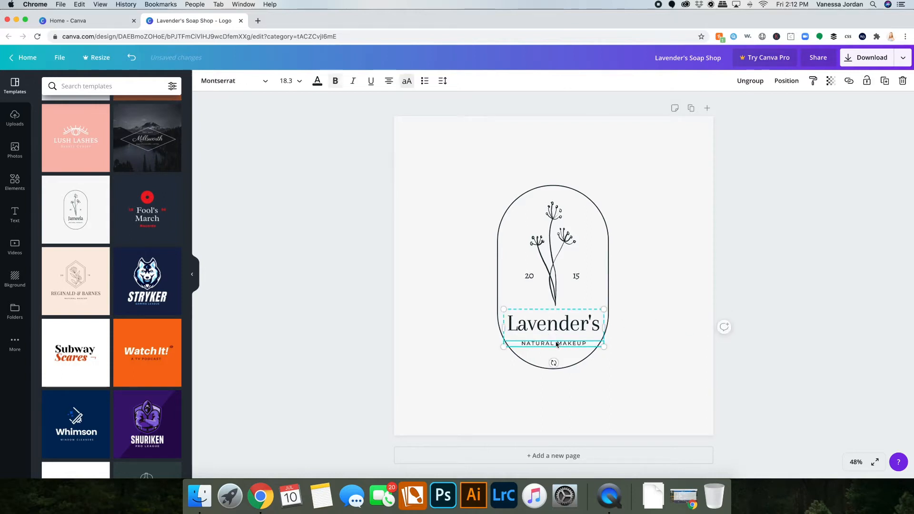
pyautogui.moveTo(589, 343); pyautogui.dragTo(520, 343)
pyautogui.write('SOA')
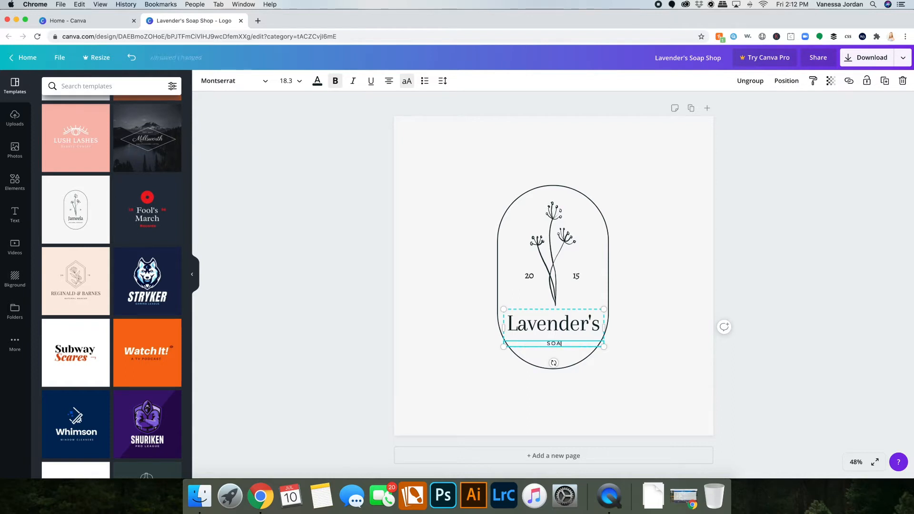
pyautogui.write('P SHOP')
pyautogui.click(769, 265)
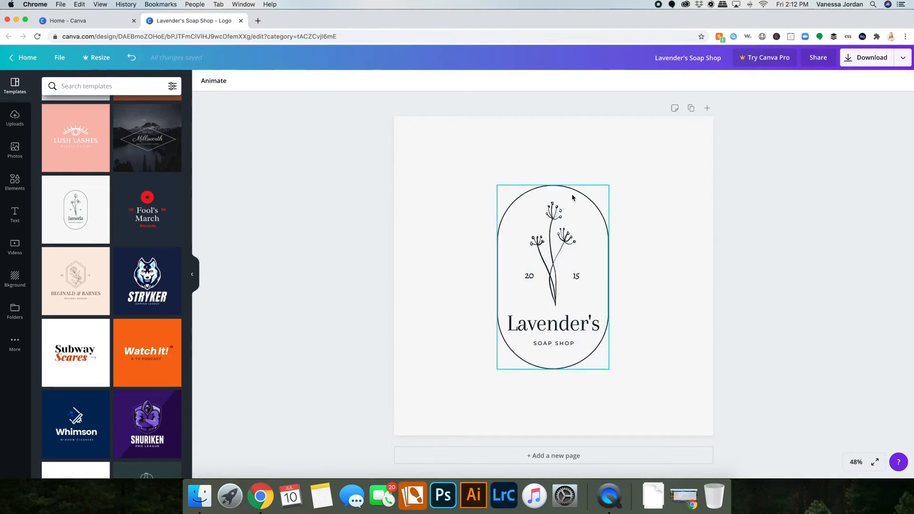
# Search the elements for lavender and add a lavender illustration to the page.
pyautogui.click(552, 223)
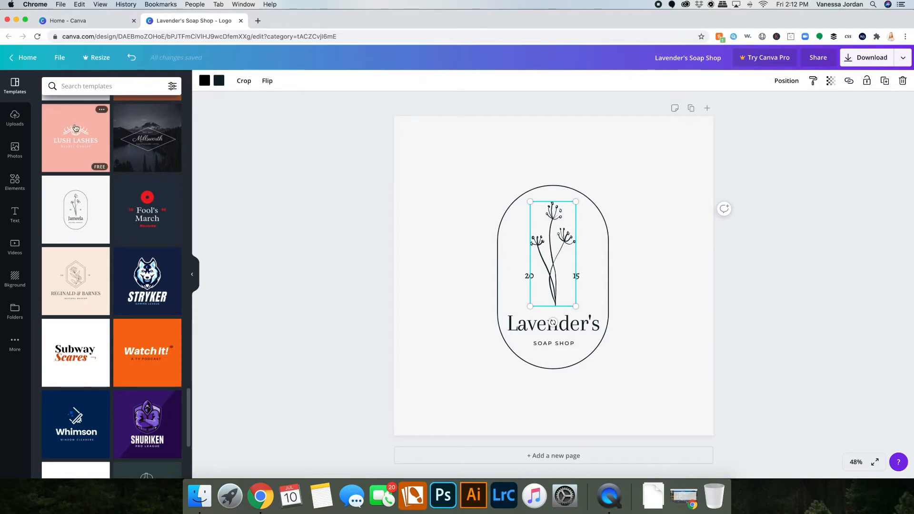
pyautogui.click(14, 180)
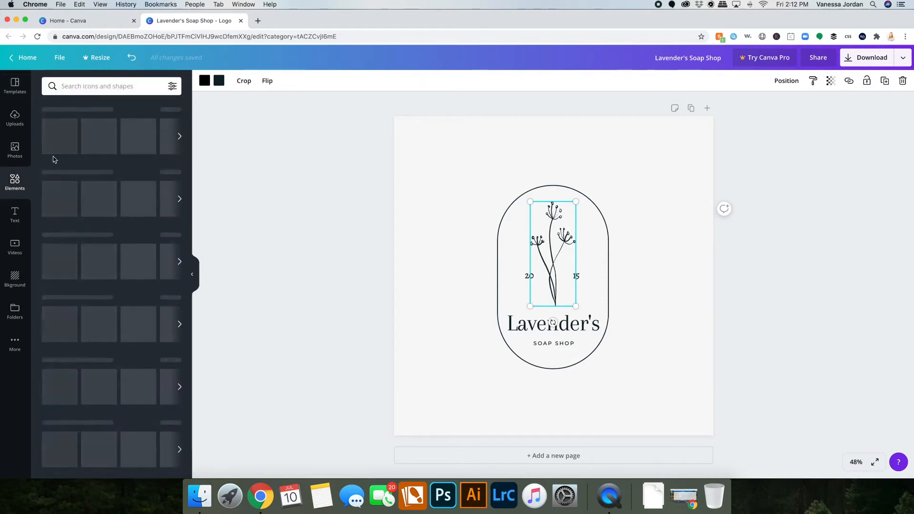
pyautogui.click(90, 85)
pyautogui.write('l')
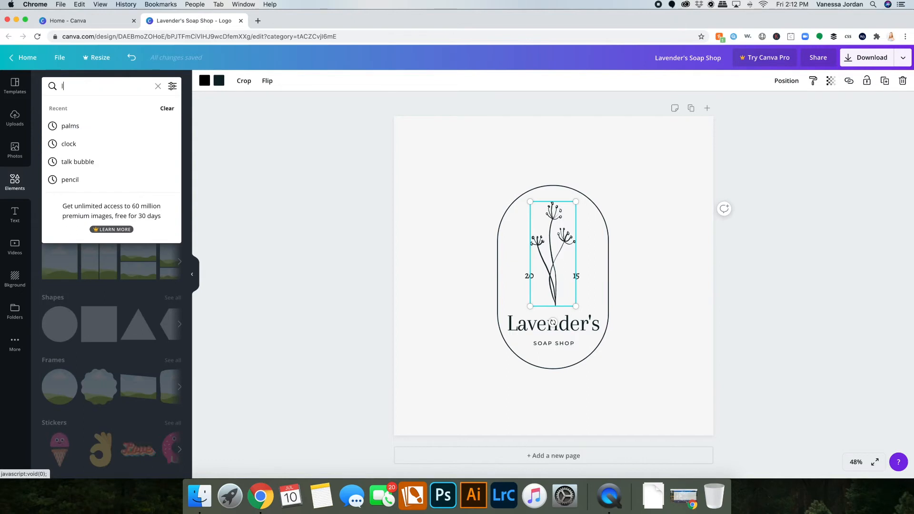
pyautogui.write('avender')
pyautogui.press('Return')
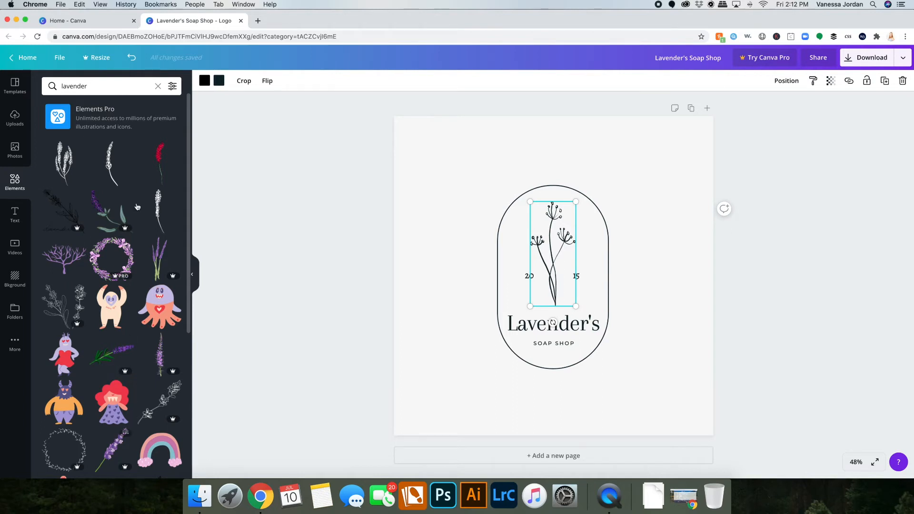
pyautogui.moveTo(62, 164); pyautogui.dragTo(466, 257)
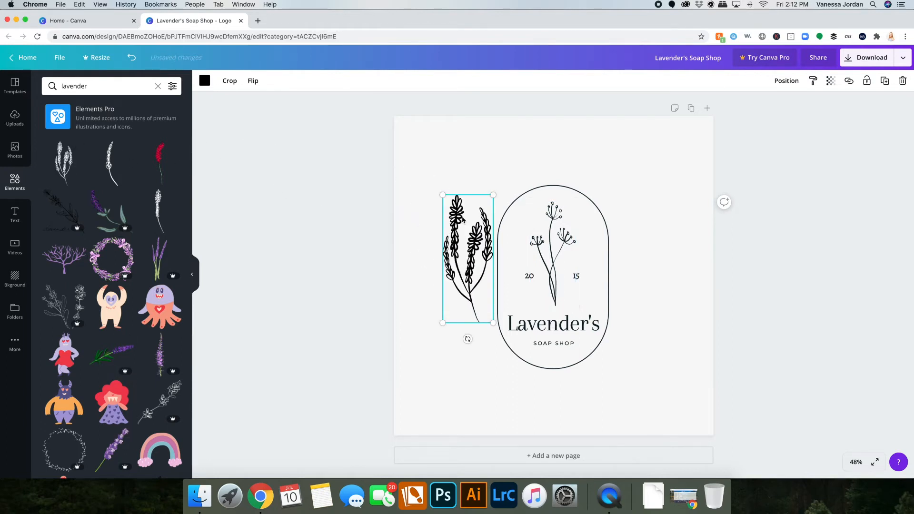
# Delete the original flower illustration and place the lavender illustration inside the oval, scaled to fit above the name.
pyautogui.click(547, 261)
pyautogui.press('Delete')
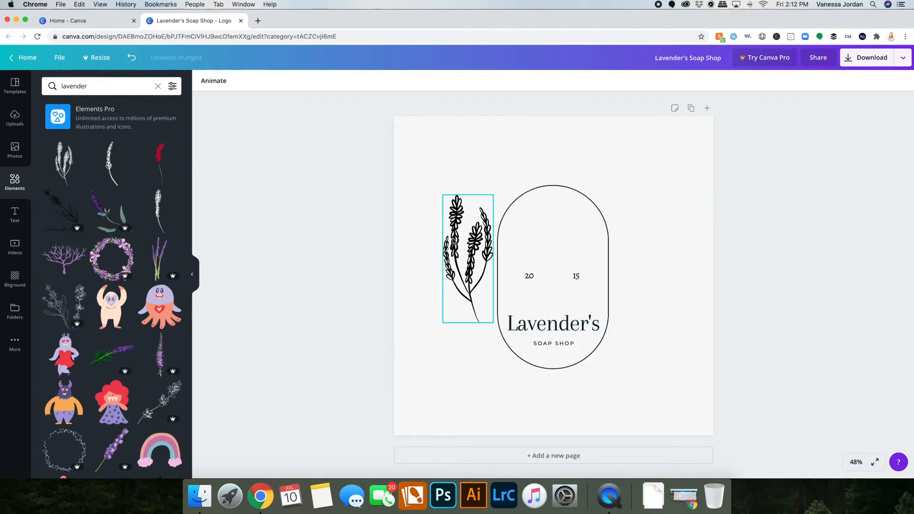
pyautogui.moveTo(464, 256); pyautogui.dragTo(547, 250)
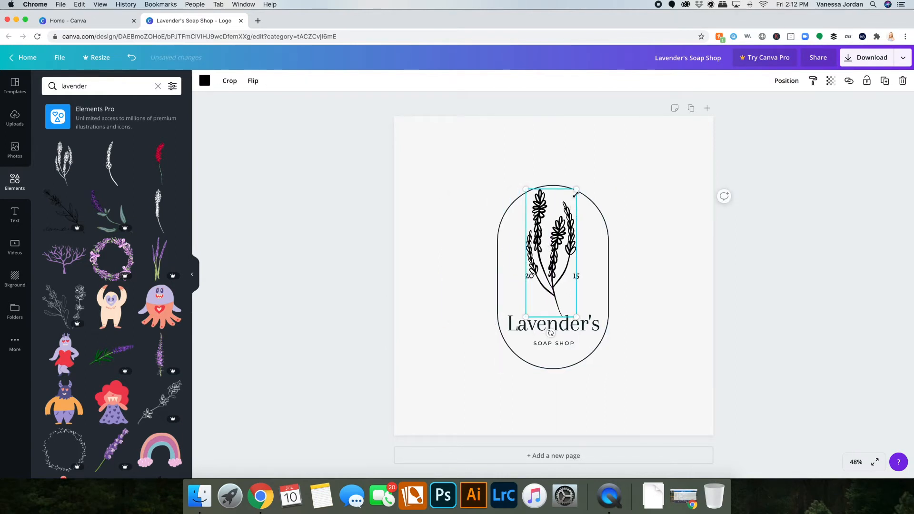
pyautogui.moveTo(575, 188); pyautogui.dragTo(564, 220)
pyautogui.moveTo(549, 267); pyautogui.dragTo(555, 254)
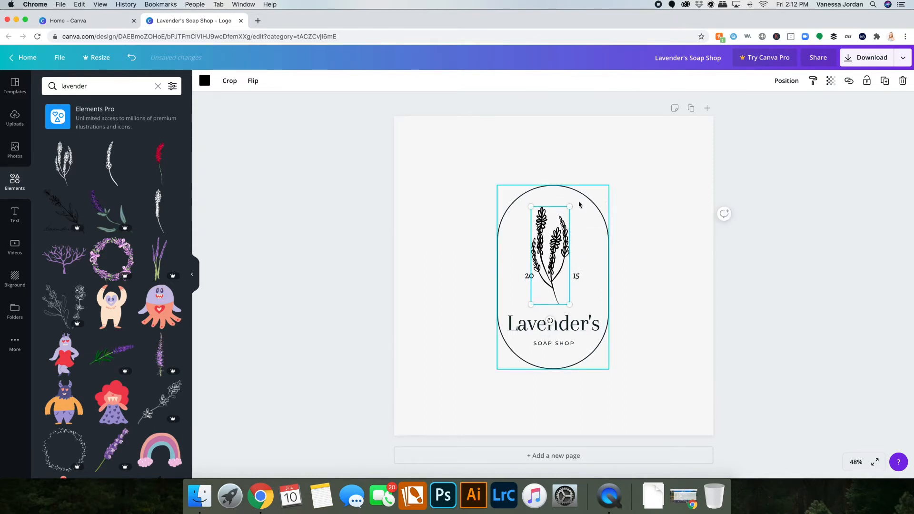
pyautogui.moveTo(549, 320); pyautogui.dragTo(546, 321)
pyautogui.moveTo(551, 273); pyautogui.dragTo(554, 272)
pyautogui.click(766, 297)
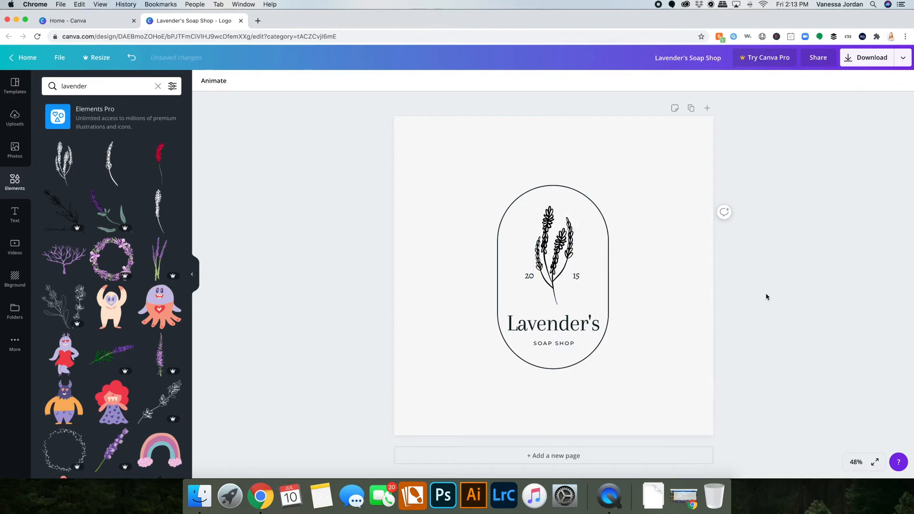
# Delete the 20 and 15 year labels beside the illustration.
pyautogui.click(529, 275)
pyautogui.click(575, 277)
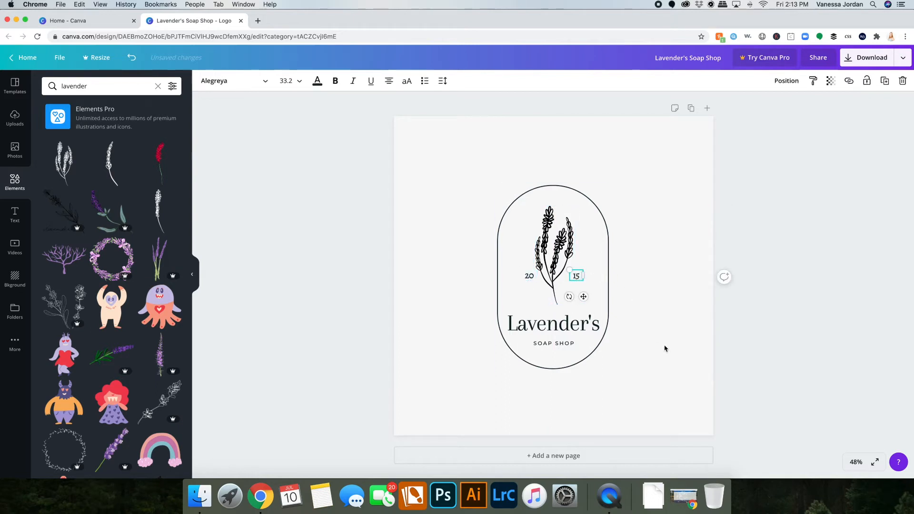
pyautogui.press('Delete')
pyautogui.click(530, 277)
pyautogui.press('Delete')
# Move the name group and the lavender illustration slightly up within the oval.
pyautogui.click(576, 333)
pyautogui.moveTo(576, 329); pyautogui.dragTo(577, 326)
pyautogui.moveTo(558, 261); pyautogui.dragTo(559, 255)
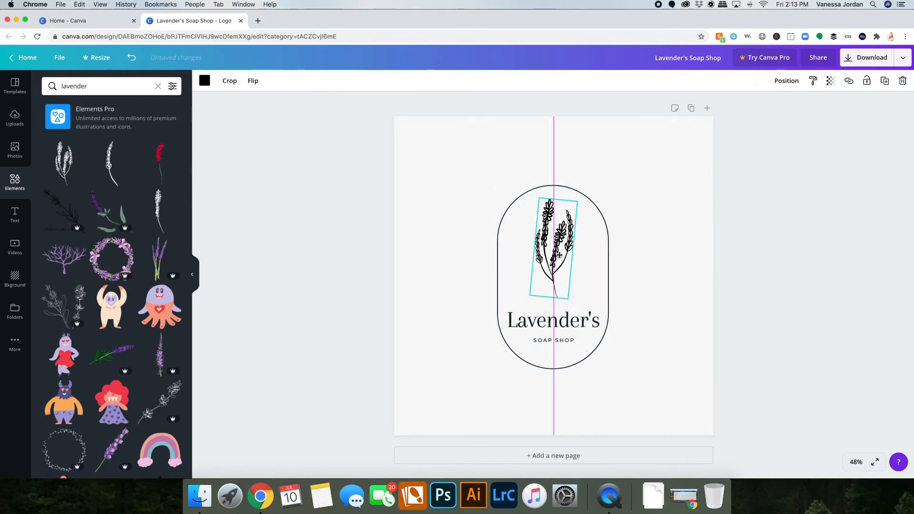
pyautogui.moveTo(577, 328); pyautogui.dragTo(576, 324)
pyautogui.click(563, 366)
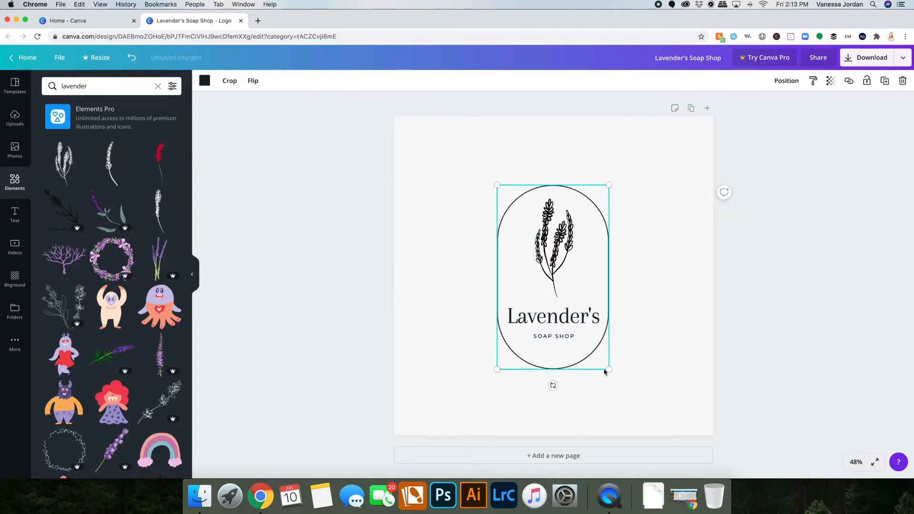
pyautogui.moveTo(609, 370); pyautogui.dragTo(609, 362)
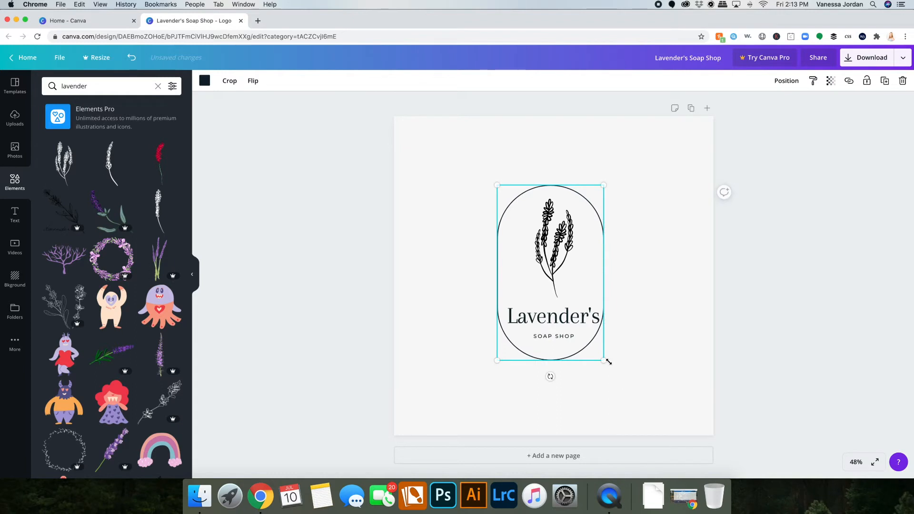
pyautogui.press('super+z')
pyautogui.click(723, 345)
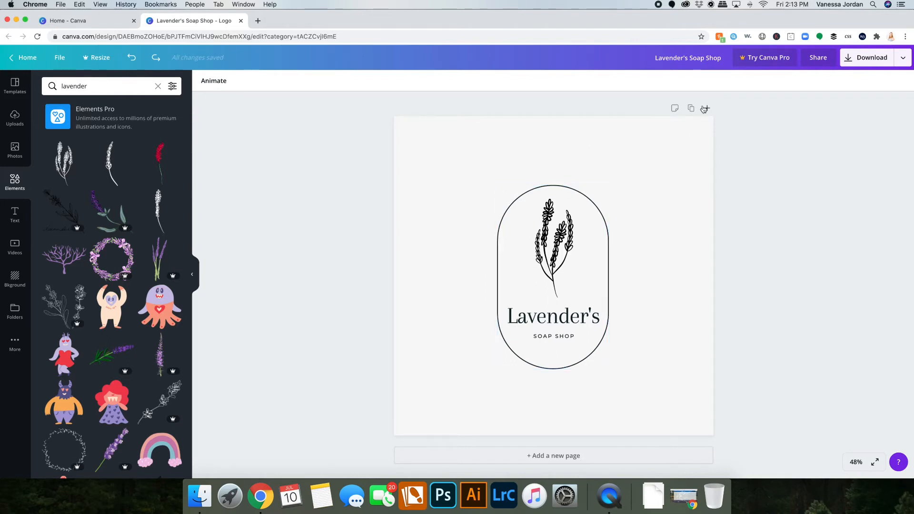
# Clear the page background colour to white and duplicate the page.
pyautogui.click(648, 218)
pyautogui.press('Delete')
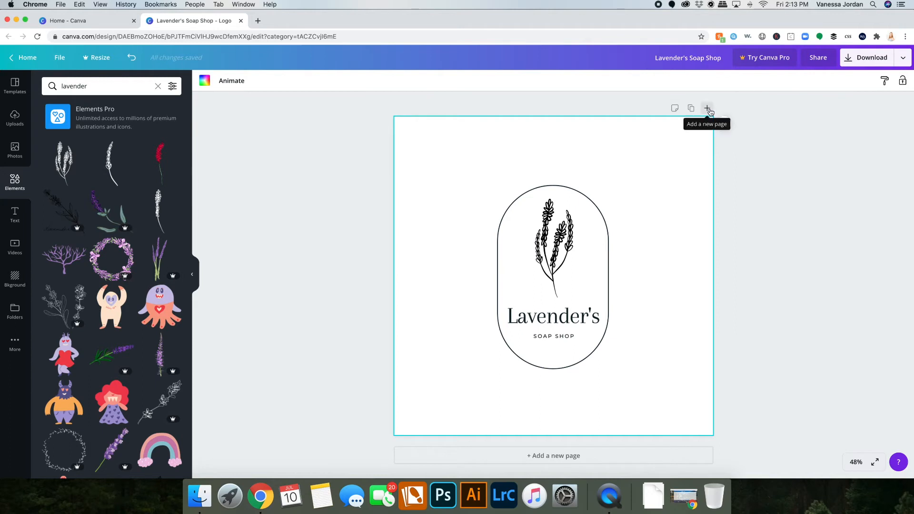
pyautogui.click(690, 108)
# Title page 1 Black and white sticker.
pyautogui.scroll(7, 425, 127)
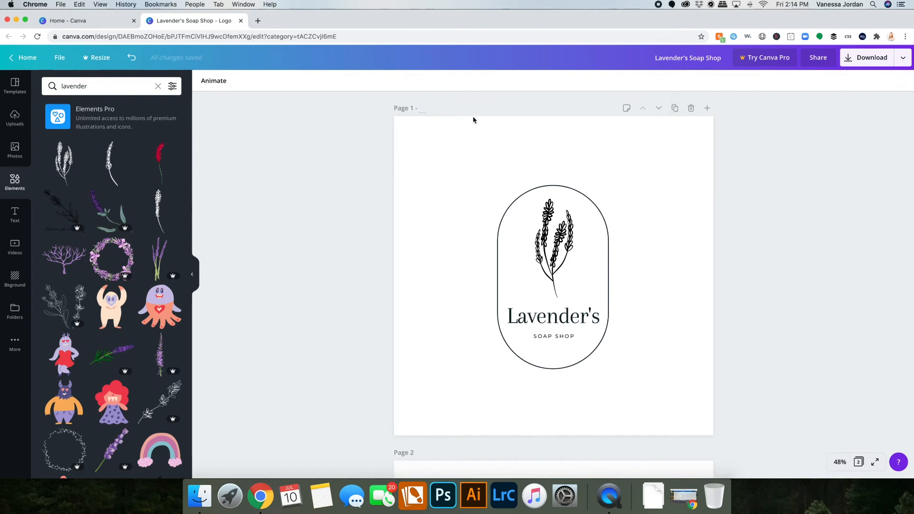
pyautogui.write('Black and white sticker')
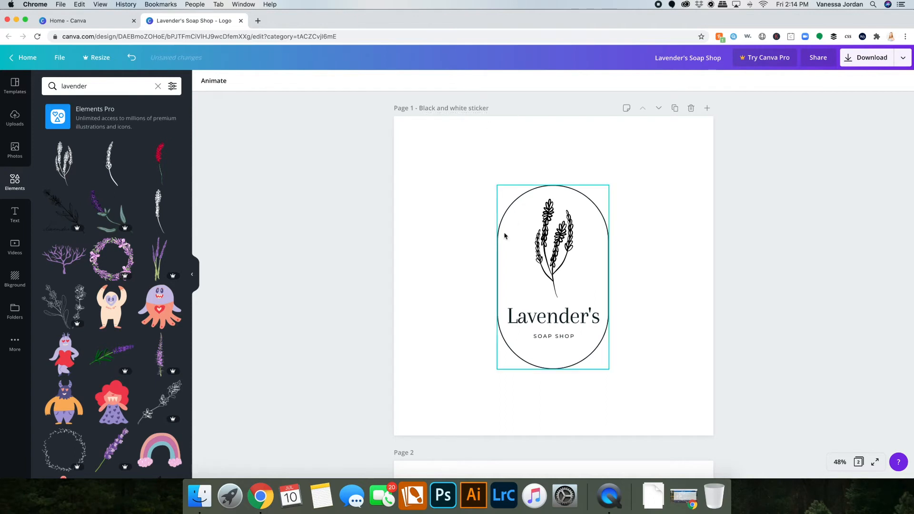
# Title page 2 Color Sticker.
pyautogui.scroll(-5, 506, 235)
pyautogui.click(426, 285)
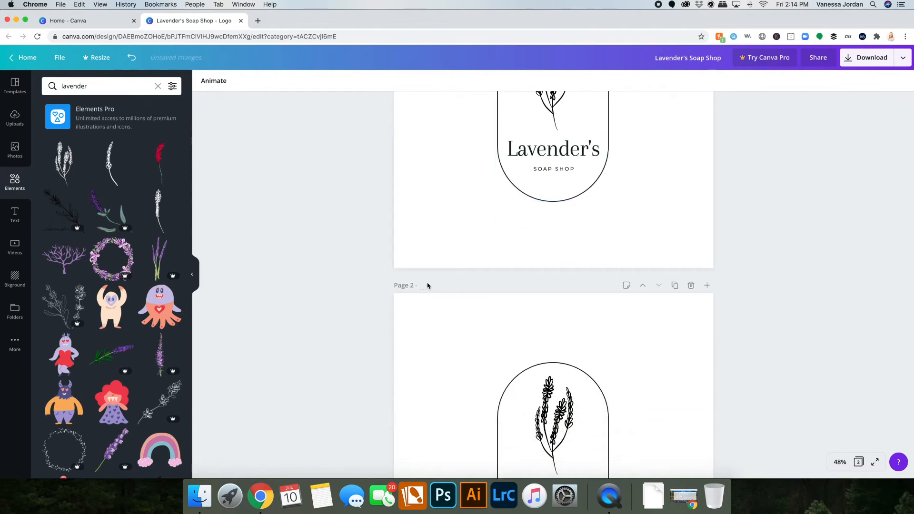
pyautogui.write('Color Sticker')
# Recolor the lavender illustration on page 2 to the muted purple #9d7ca6.
pyautogui.scroll(-3, 522, 353)
pyautogui.click(561, 226)
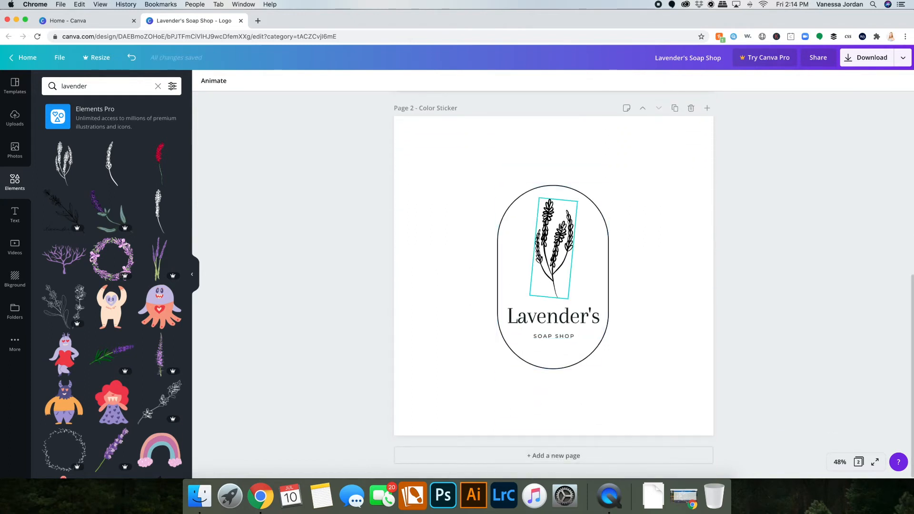
pyautogui.click(204, 81)
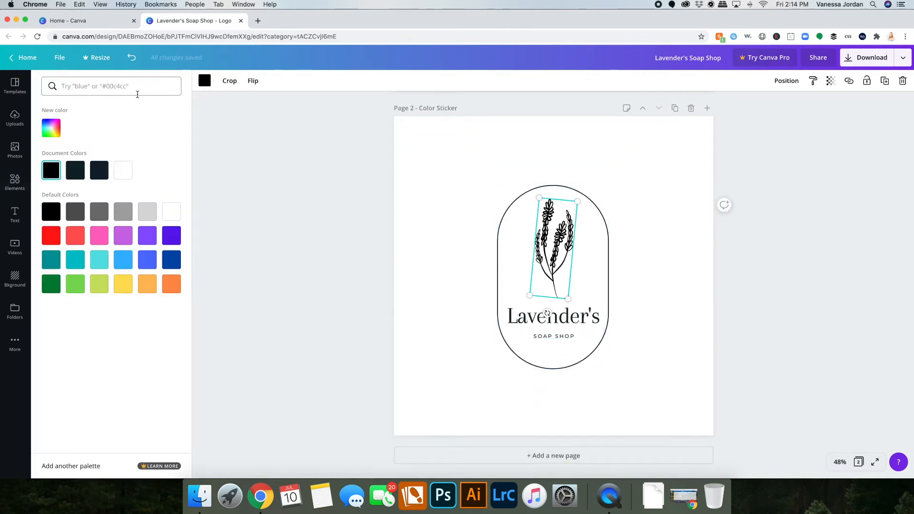
pyautogui.click(122, 242)
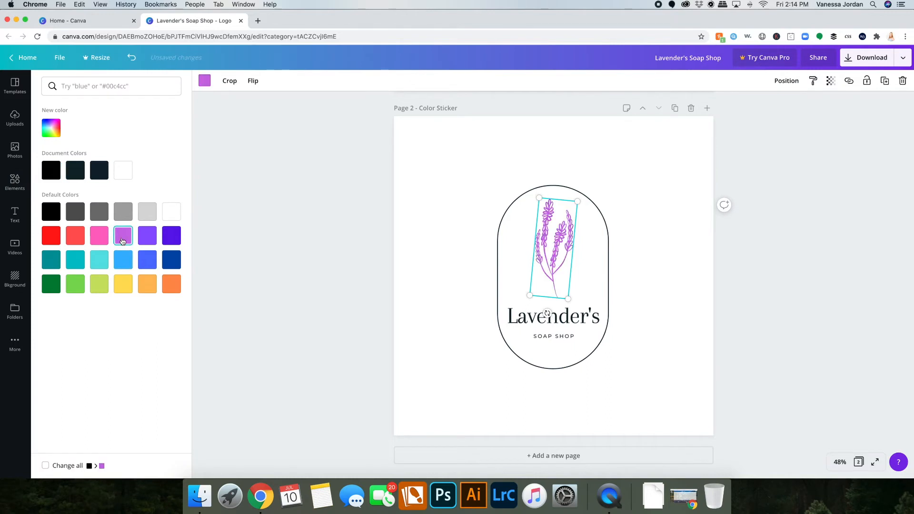
pyautogui.click(51, 127)
pyautogui.moveTo(117, 160); pyautogui.dragTo(79, 166)
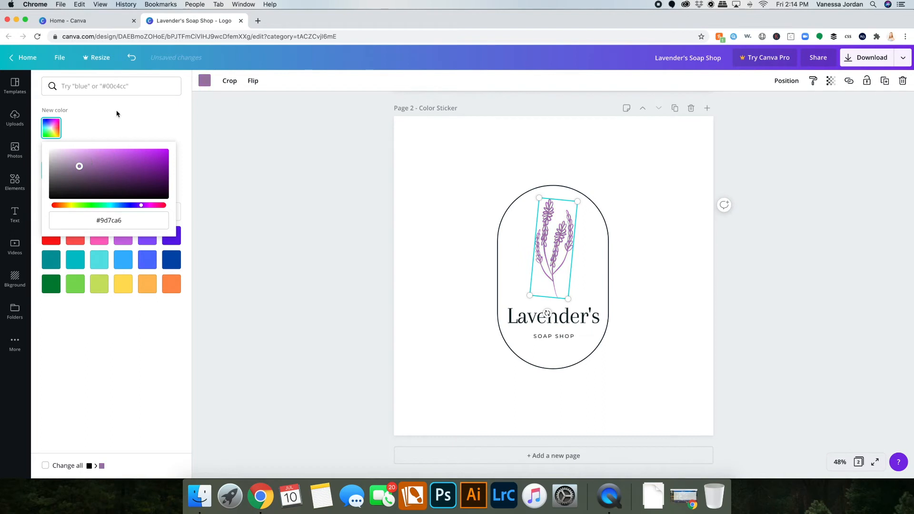
pyautogui.click(116, 114)
pyautogui.click(231, 139)
pyautogui.click(722, 306)
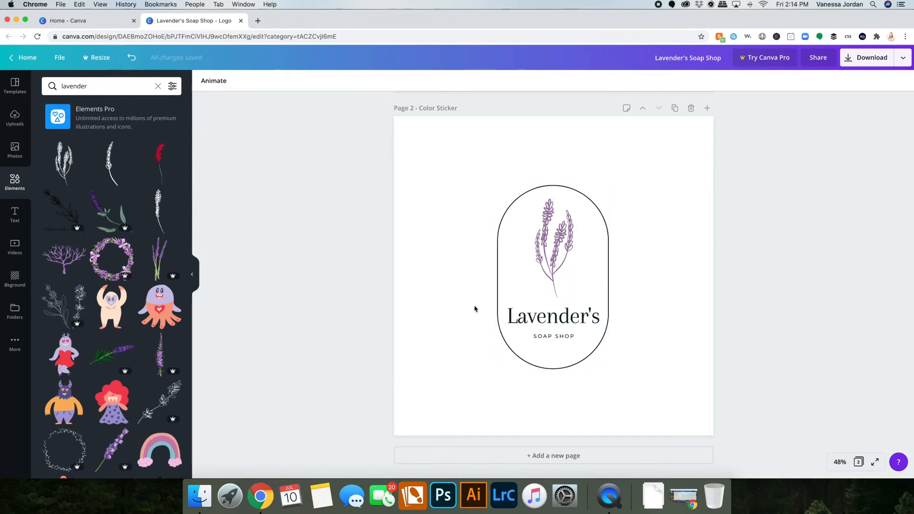
# Duplicate the color sticker page and delete the oval frame from the copy.
pyautogui.click(674, 109)
pyautogui.click(606, 231)
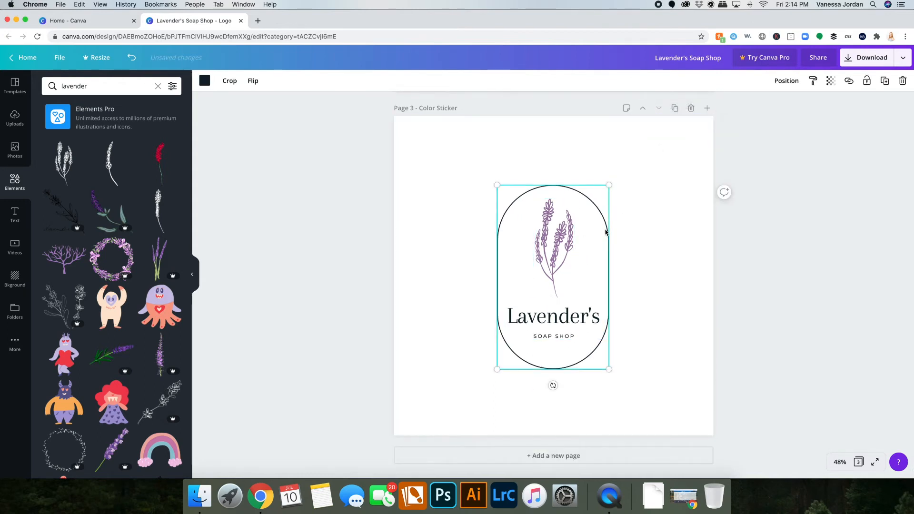
pyautogui.press('Delete')
# Arrange the lavender illustration to the left of an enlarged brand name and tagline on page 3.
pyautogui.moveTo(549, 326); pyautogui.dragTo(631, 259)
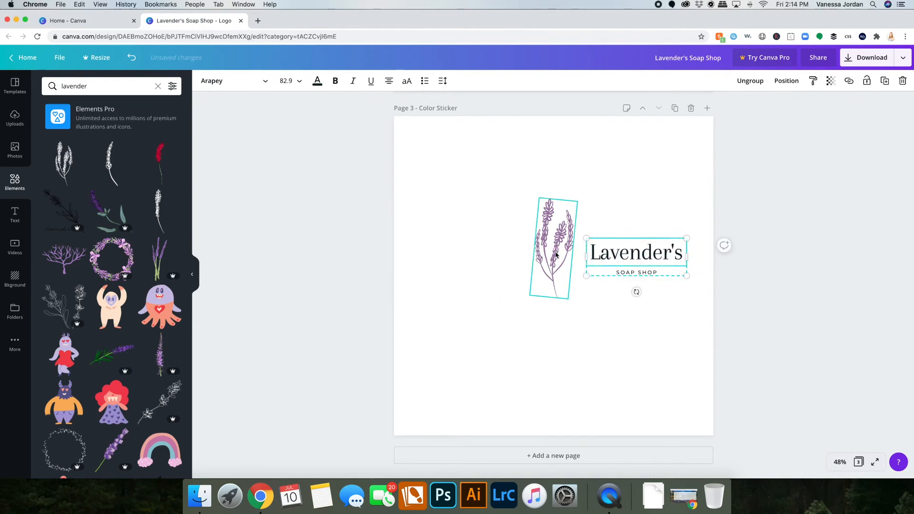
pyautogui.moveTo(550, 255); pyautogui.dragTo(450, 263)
pyautogui.moveTo(647, 259); pyautogui.dragTo(551, 258)
pyautogui.moveTo(592, 278); pyautogui.dragTo(656, 314)
pyautogui.moveTo(590, 260); pyautogui.dragTo(582, 258)
pyautogui.click(452, 257)
pyautogui.moveTo(447, 320); pyautogui.dragTo(592, 246)
pyautogui.moveTo(451, 245); pyautogui.dragTo(549, 321)
pyautogui.click(820, 344)
pyautogui.press('super+z')
pyautogui.press('super+z')
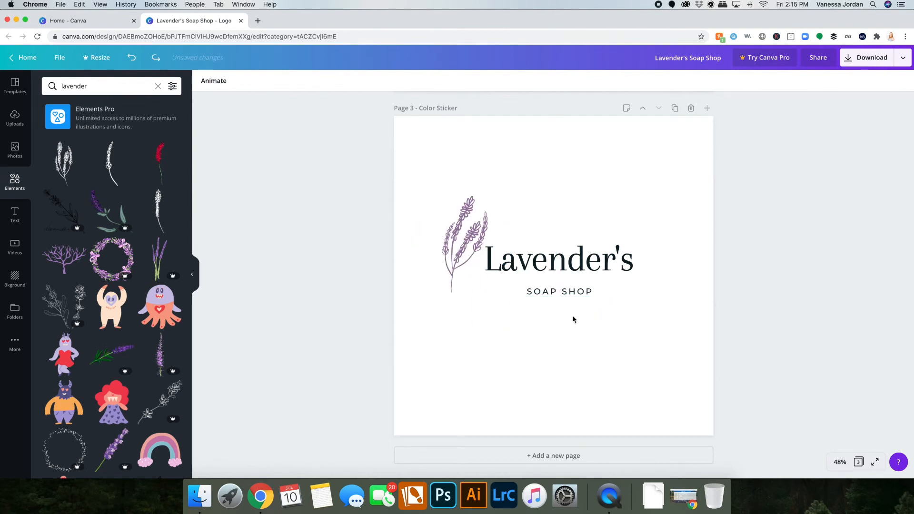
pyautogui.press('super+z')
# Resize and reposition the name and tagline beside the lavender, left-aligning the tagline under the name.
pyautogui.moveTo(557, 260); pyautogui.dragTo(556, 272)
pyautogui.moveTo(639, 309); pyautogui.dragTo(603, 297)
pyautogui.moveTo(540, 267); pyautogui.dragTo(532, 280)
pyautogui.moveTo(447, 265); pyautogui.dragTo(450, 265)
pyautogui.click(551, 305)
pyautogui.click(548, 284)
pyautogui.rightClick(548, 283)
pyautogui.click(574, 424)
pyautogui.click(534, 351)
pyautogui.click(532, 305)
pyautogui.click(388, 81)
pyautogui.click(511, 281)
pyautogui.click(389, 81)
pyautogui.click(492, 305)
pyautogui.keyDown('shift'); pyautogui.click(493, 288); pyautogui.keyUp('shift')
pyautogui.moveTo(494, 288); pyautogui.dragTo(500, 287)
pyautogui.moveTo(448, 265); pyautogui.dragTo(453, 264)
pyautogui.click(286, 273)
pyautogui.press('super+z')
pyautogui.press('super+z')
pyautogui.press('super+z')
pyautogui.press('super+z')
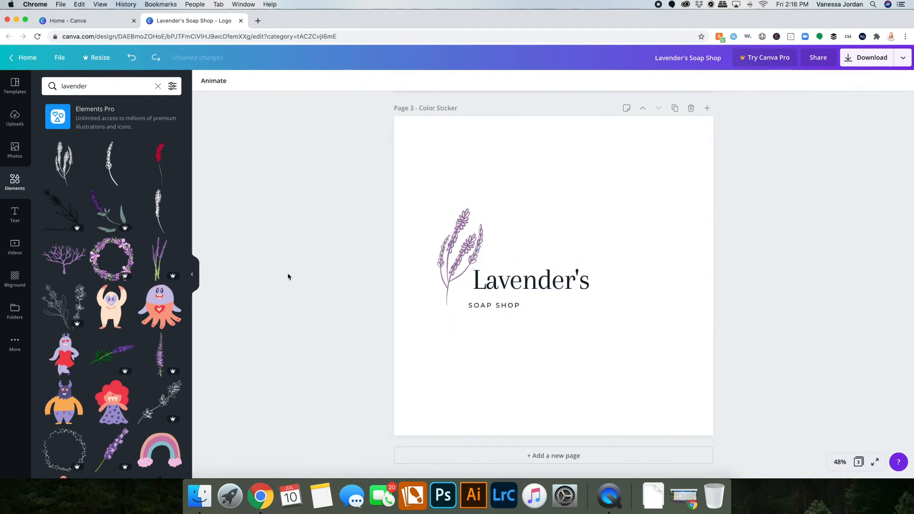
# Change the text alignment of the brand name and the tagline.
pyautogui.click(529, 282)
pyautogui.click(389, 81)
pyautogui.click(531, 305)
pyautogui.click(388, 80)
pyautogui.click(347, 230)
# Add a single lavender sprig element and recolor it with the document's purple.
pyautogui.click(466, 249)
pyautogui.moveTo(111, 155); pyautogui.dragTo(526, 190)
pyautogui.click(205, 81)
pyautogui.click(123, 171)
# Delete the previous lavender illustration and position the new sprig beside the name.
pyautogui.click(459, 243)
pyautogui.press('Delete')
pyautogui.click(534, 209)
pyautogui.moveTo(535, 291); pyautogui.dragTo(507, 285)
pyautogui.moveTo(533, 229); pyautogui.dragTo(456, 269)
# Center-align the tagline and the brand name.
pyautogui.click(499, 305)
pyautogui.click(389, 80)
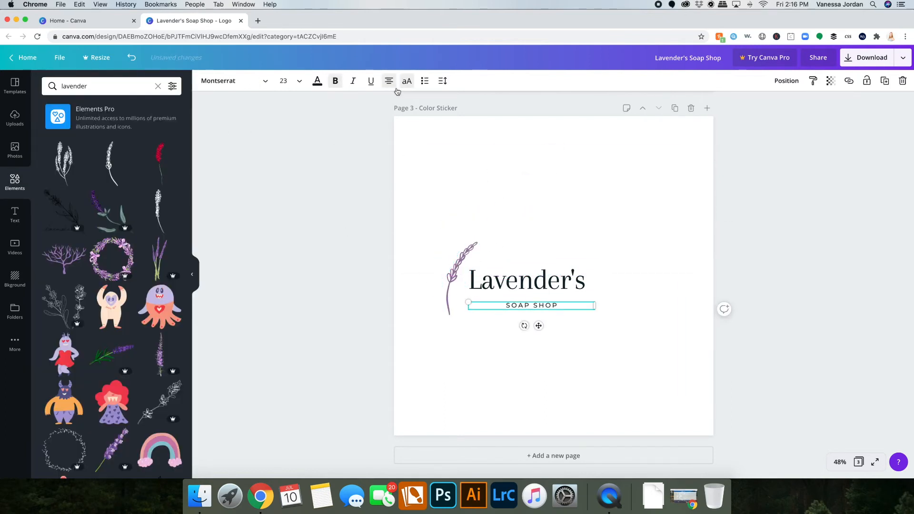
pyautogui.click(512, 282)
pyautogui.click(389, 81)
# Rotate the sprig horizontal and center it beneath the centered name and tagline.
pyautogui.click(448, 303)
pyautogui.moveTo(427, 321); pyautogui.dragTo(396, 271)
pyautogui.moveTo(473, 269); pyautogui.dragTo(543, 318)
pyautogui.moveTo(472, 318); pyautogui.dragTo(646, 332)
pyautogui.moveTo(527, 329); pyautogui.dragTo(527, 325)
pyautogui.moveTo(527, 307); pyautogui.dragTo(526, 301)
pyautogui.moveTo(534, 329); pyautogui.dragTo(534, 325)
pyautogui.moveTo(619, 352); pyautogui.dragTo(457, 267)
pyautogui.moveTo(531, 282); pyautogui.dragTo(553, 263)
pyautogui.click(740, 241)
# Rename page 3 to Color Logo.
pyautogui.doubleClick(448, 108)
pyautogui.write('Logo')
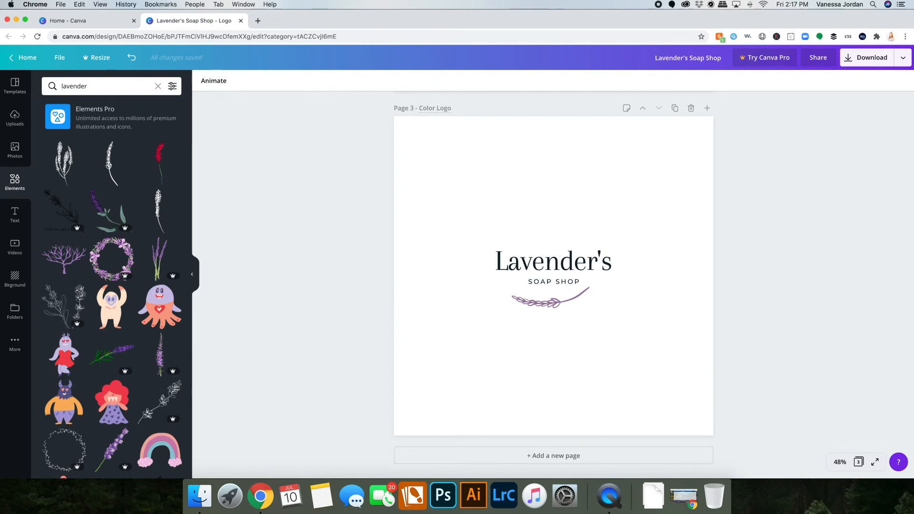
# Duplicate the Color Logo page.
pyautogui.scroll(15, 444, 176)
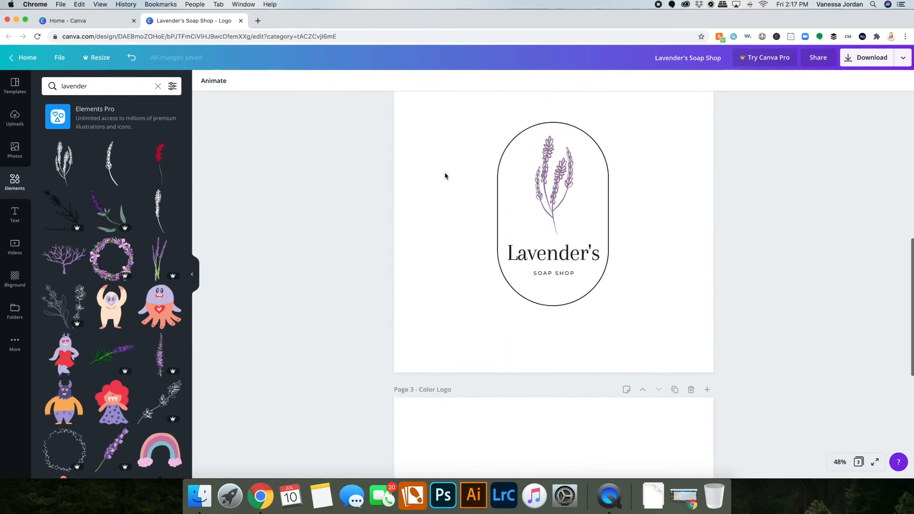
pyautogui.scroll(-15, 529, 230)
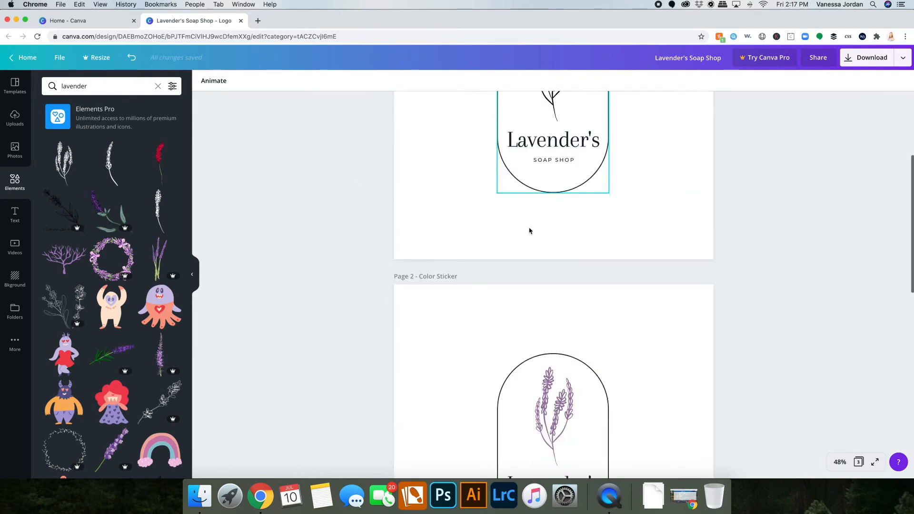
pyautogui.click(674, 158)
# Recolor the lavender sprig on the duplicated page black.
pyautogui.click(547, 350)
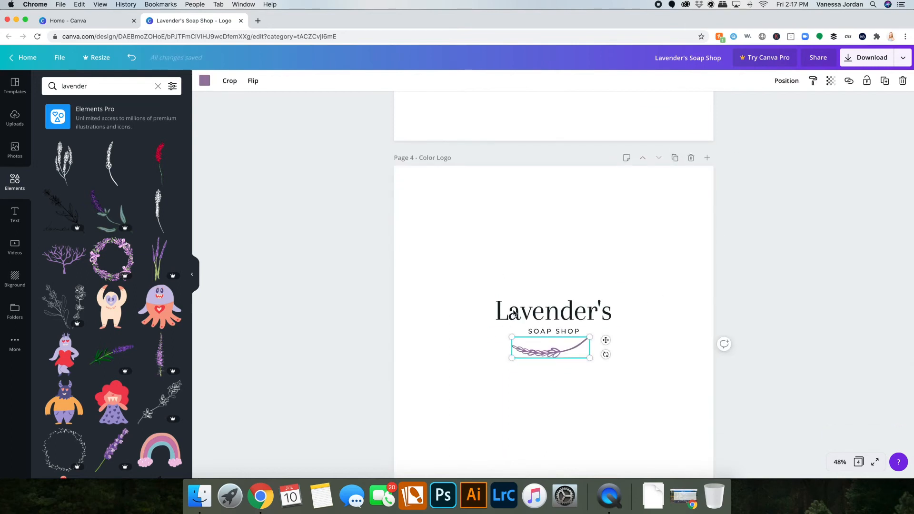
pyautogui.click(205, 81)
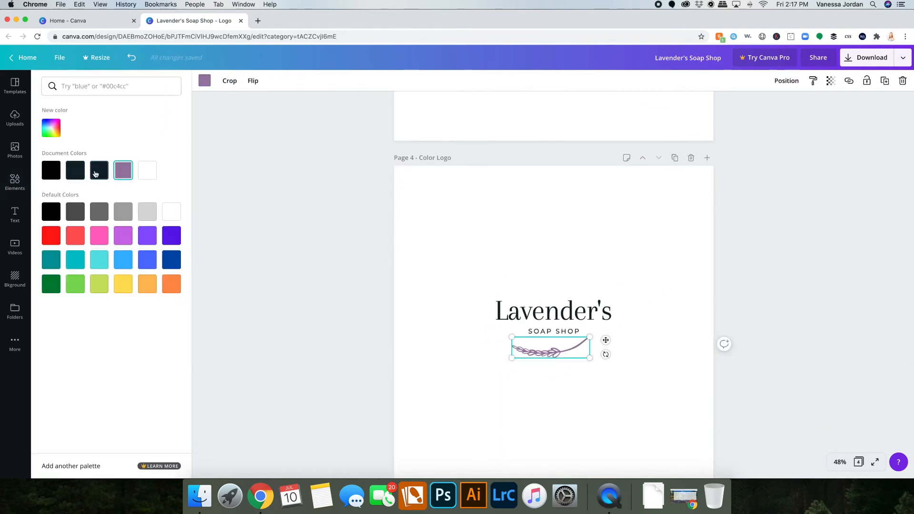
pyautogui.click(46, 177)
pyautogui.click(316, 265)
pyautogui.click(317, 265)
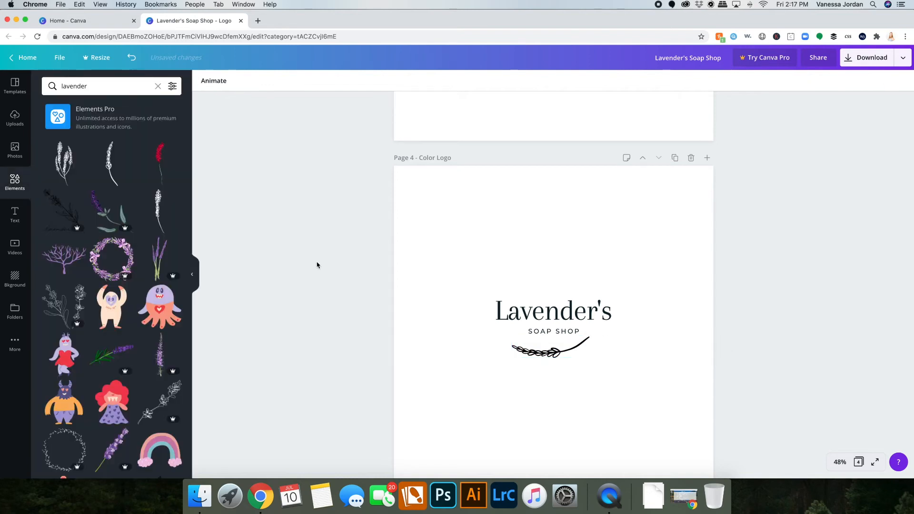
# Rename page 4 to Black and white Logo.
pyautogui.scroll(-2, 706, 326)
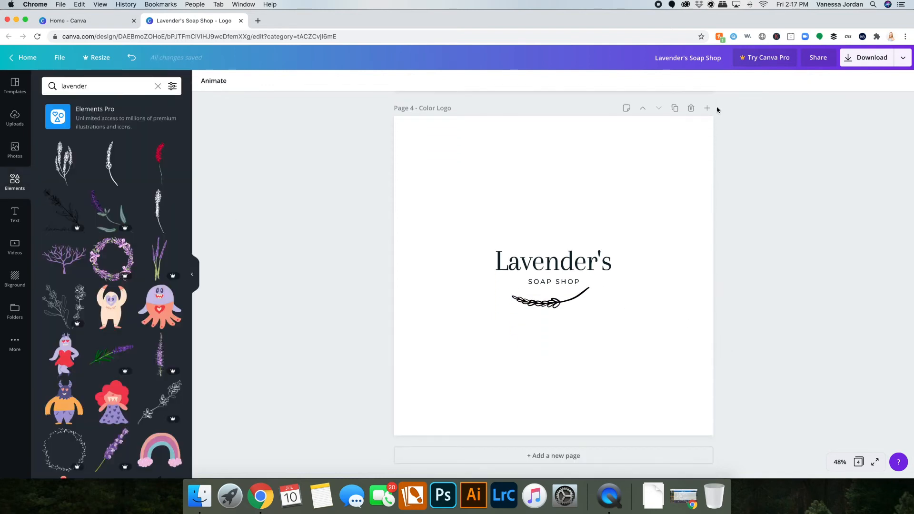
pyautogui.moveTo(435, 107); pyautogui.dragTo(418, 108)
pyautogui.write('Black and white')
# Duplicate the Black and white Logo page and rename the copy to White Logo.
pyautogui.click(674, 108)
pyautogui.doubleClick(453, 109)
pyautogui.click(453, 109)
pyautogui.moveTo(453, 109); pyautogui.dragTo(419, 109)
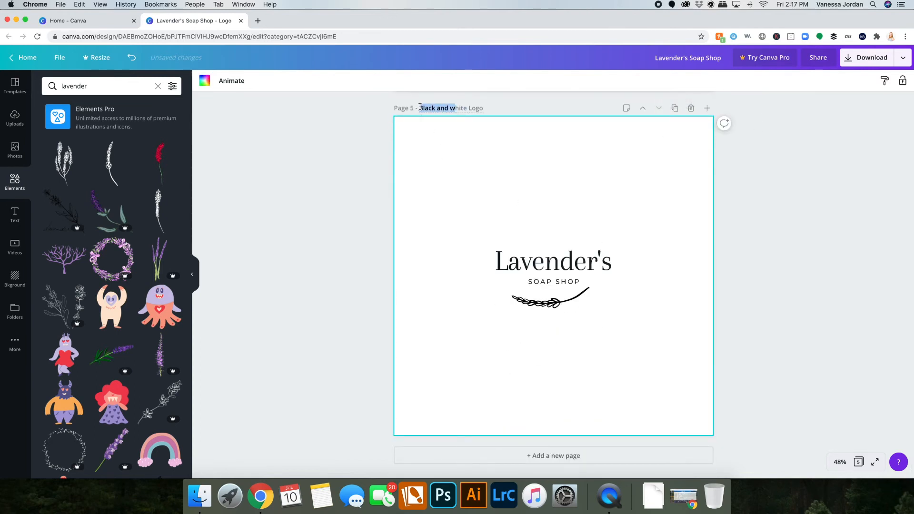
pyautogui.write('W')
pyautogui.click(314, 279)
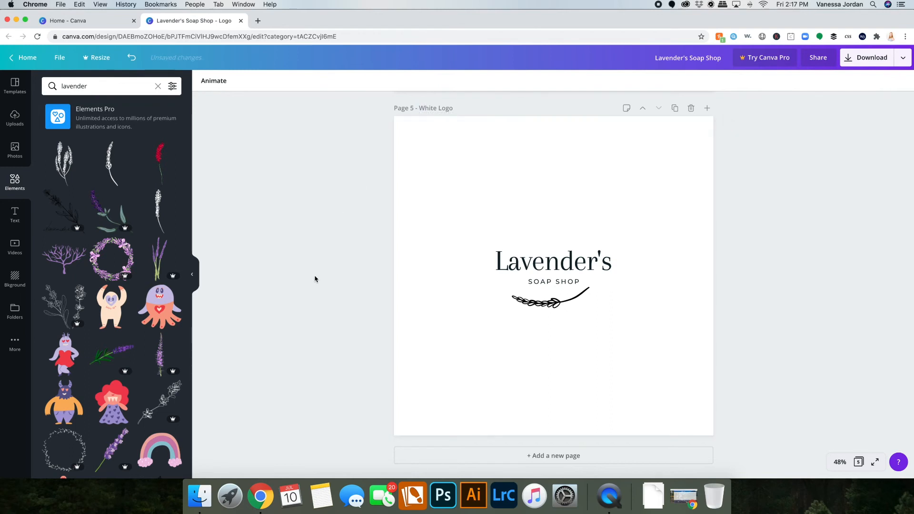
# Recolor the brand name, tagline and sprig white on the White Logo page.
pyautogui.click(560, 262)
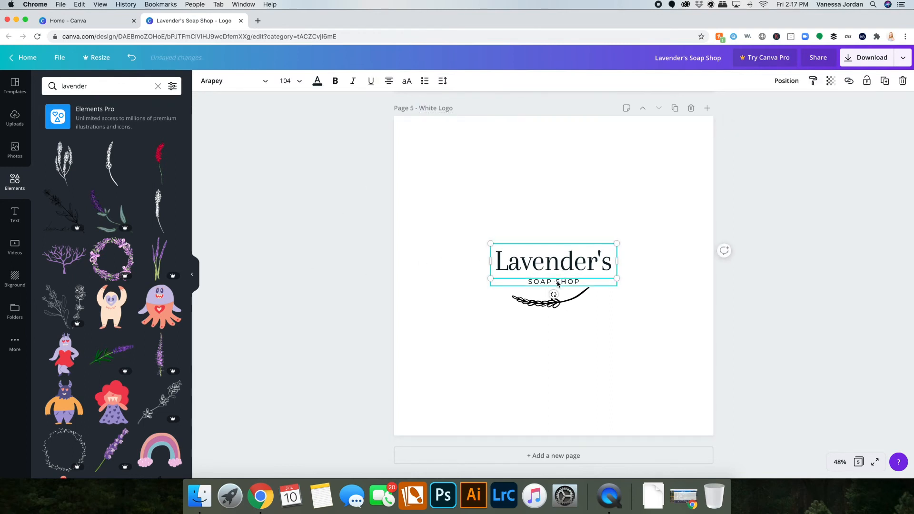
pyautogui.click(318, 87)
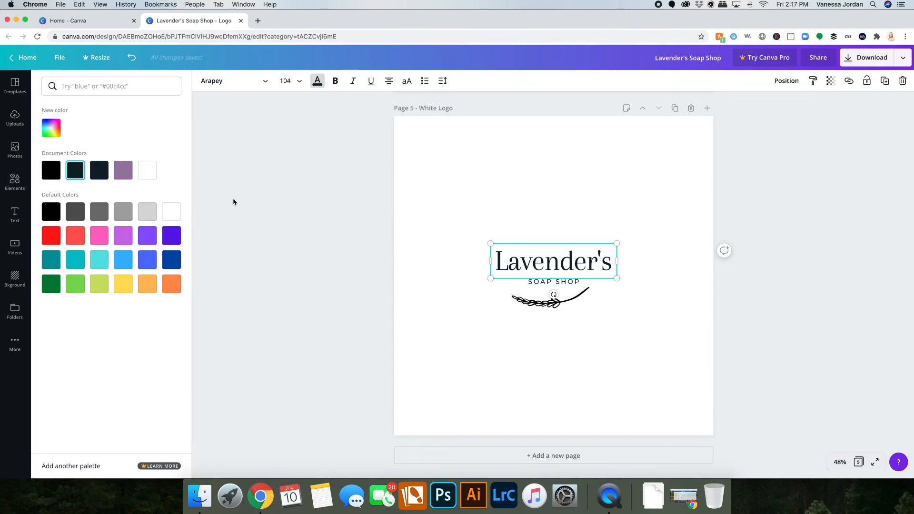
pyautogui.click(148, 170)
pyautogui.click(576, 283)
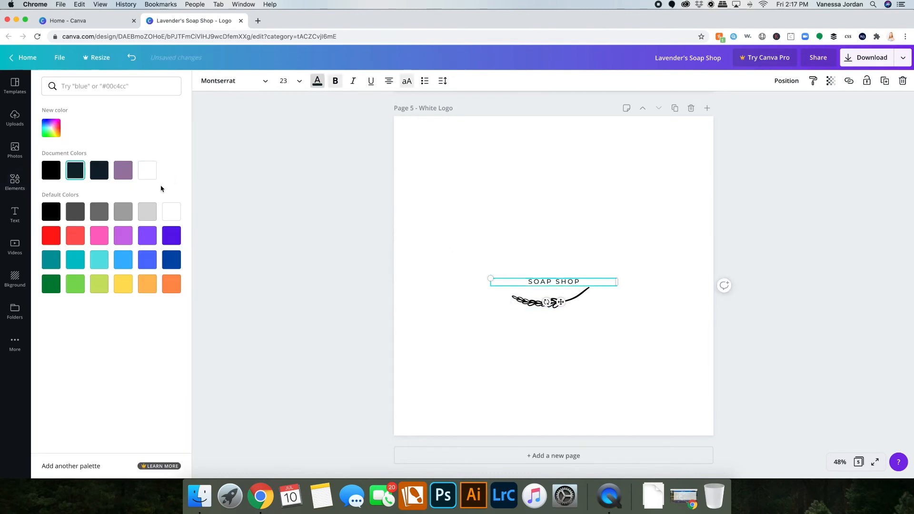
pyautogui.click(147, 170)
pyautogui.click(523, 301)
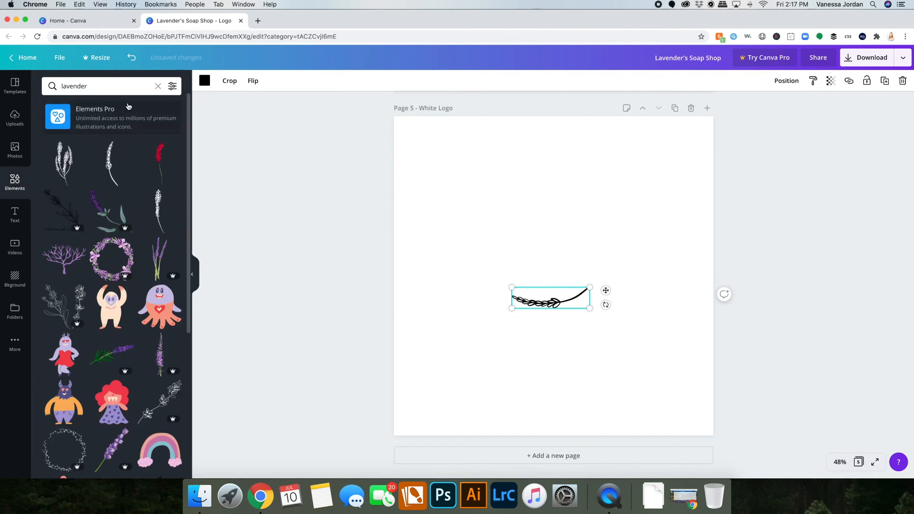
pyautogui.click(205, 80)
pyautogui.click(157, 171)
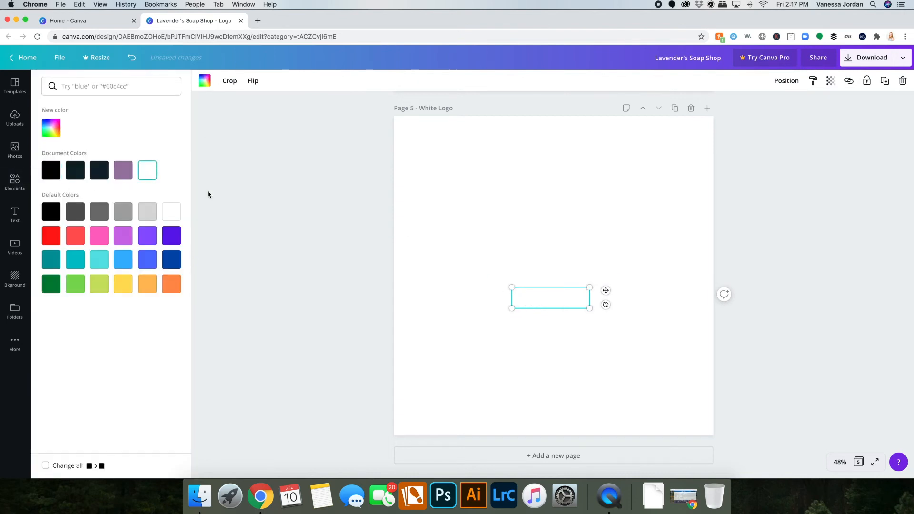
pyautogui.click(277, 234)
pyautogui.click(792, 245)
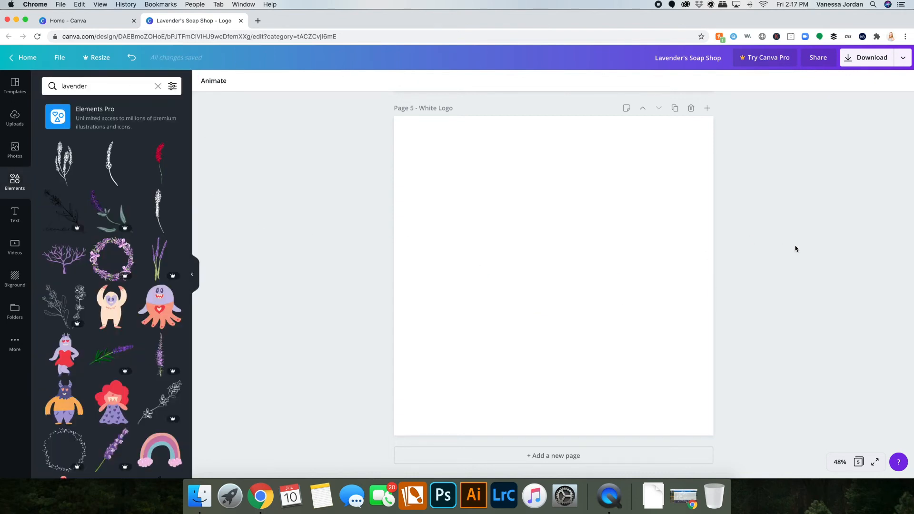
# Review the logo pages and inspect the color of the black-and-white sticker's outline.
pyautogui.scroll(15, 794, 248)
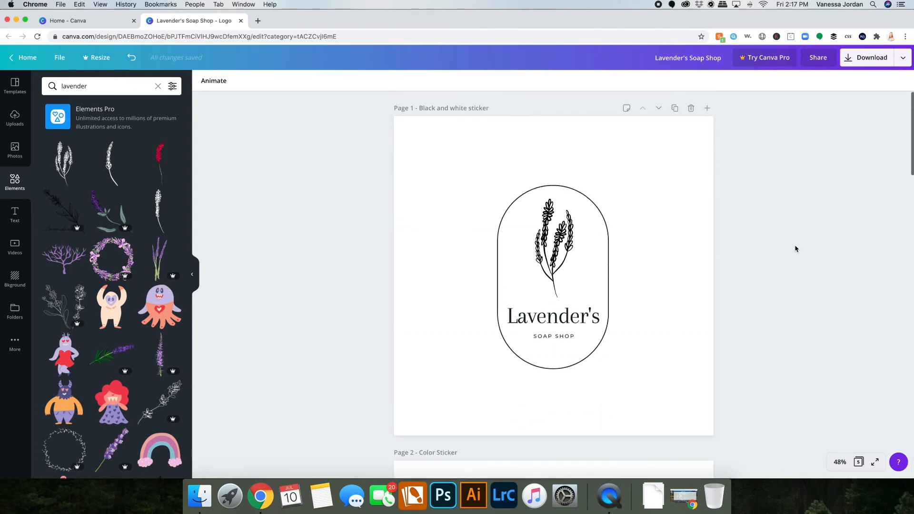
pyautogui.scroll(-4, 795, 248)
pyautogui.scroll(-18, 795, 248)
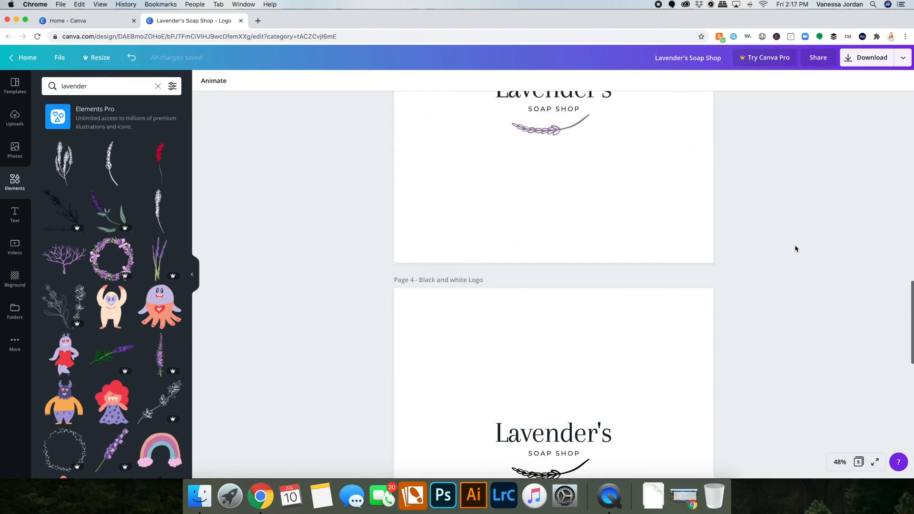
pyautogui.scroll(-4, 794, 248)
pyautogui.scroll(20, 794, 248)
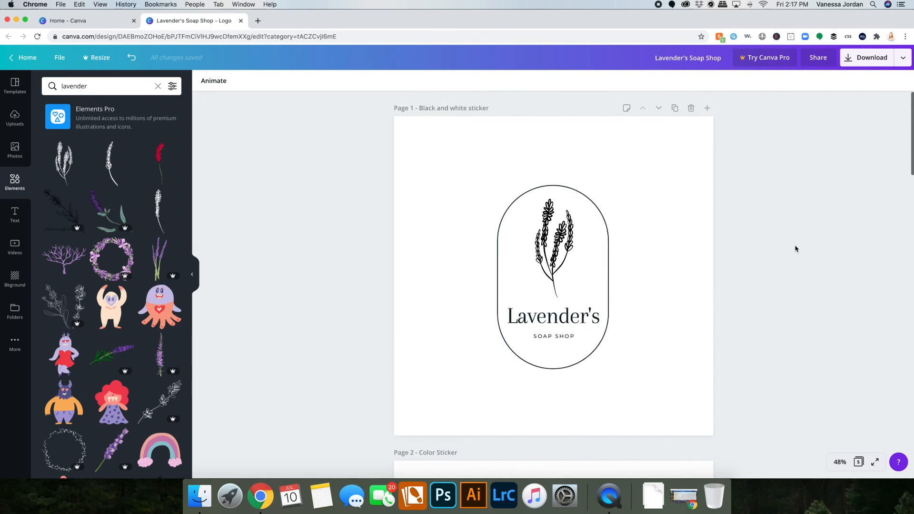
pyautogui.scroll(-3, 784, 257)
pyautogui.scroll(3, 785, 256)
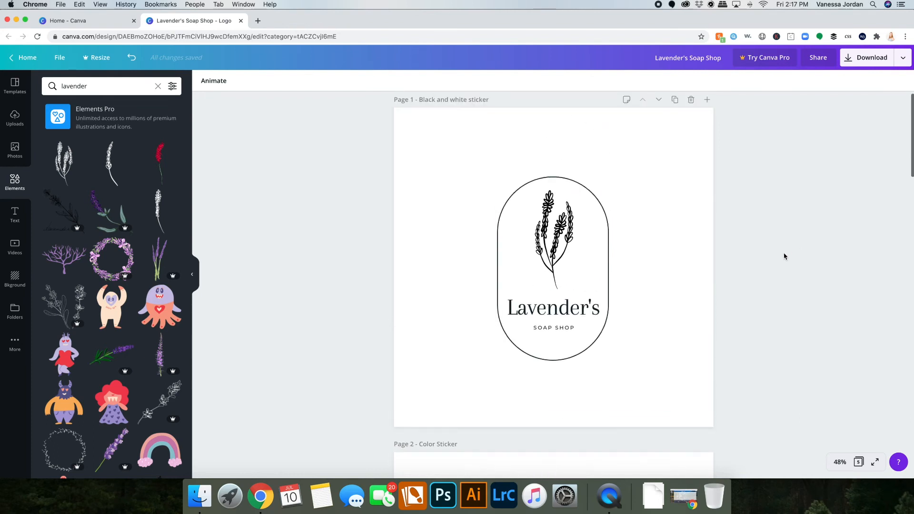
pyautogui.click(601, 238)
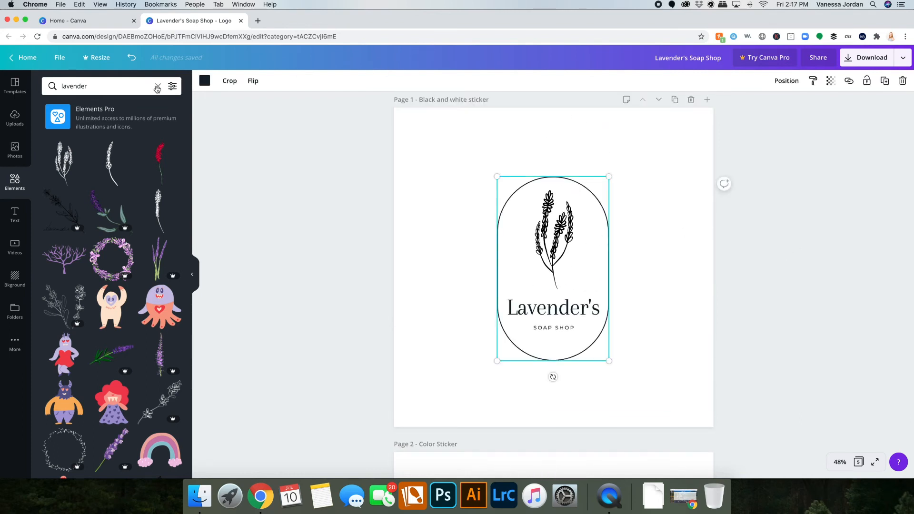
pyautogui.click(205, 80)
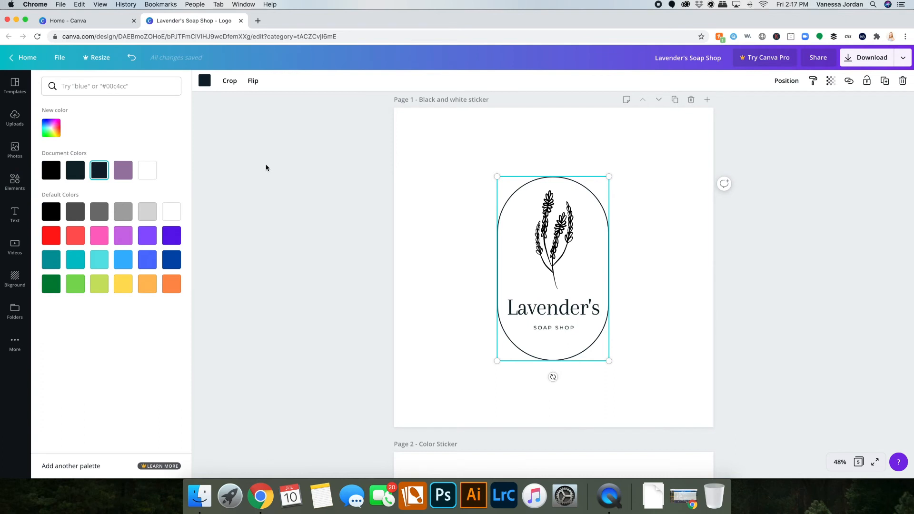
pyautogui.press('Escape')
pyautogui.click(828, 353)
pyautogui.scroll(-5, 829, 356)
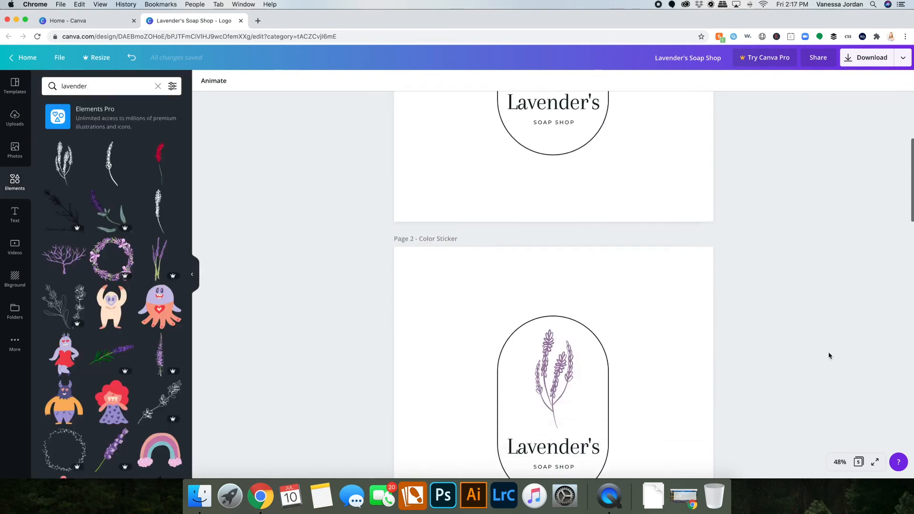
pyautogui.scroll(7, 828, 354)
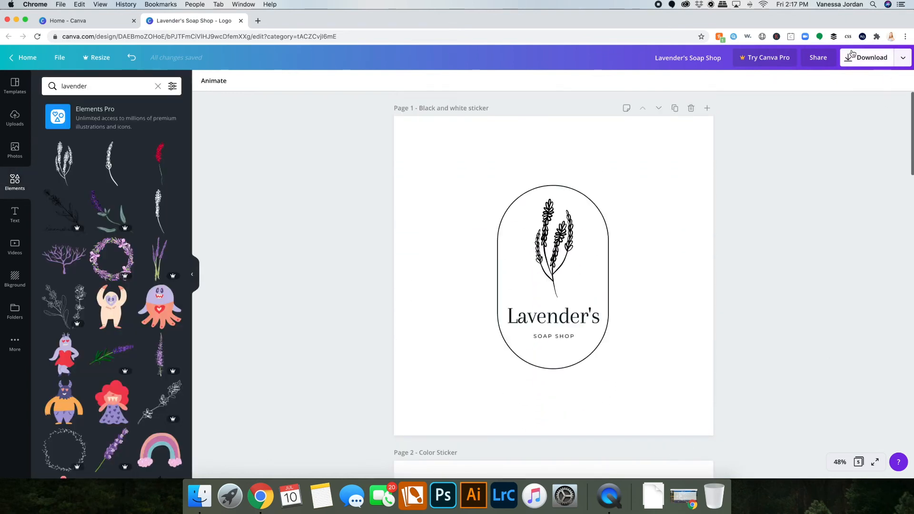
# Download all pages of the design as PNG files.
pyautogui.click(869, 61)
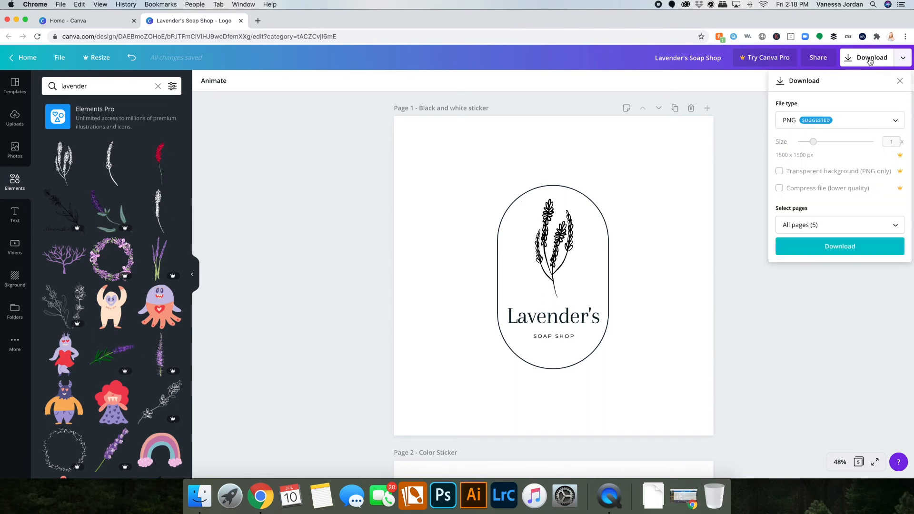
pyautogui.click(807, 122)
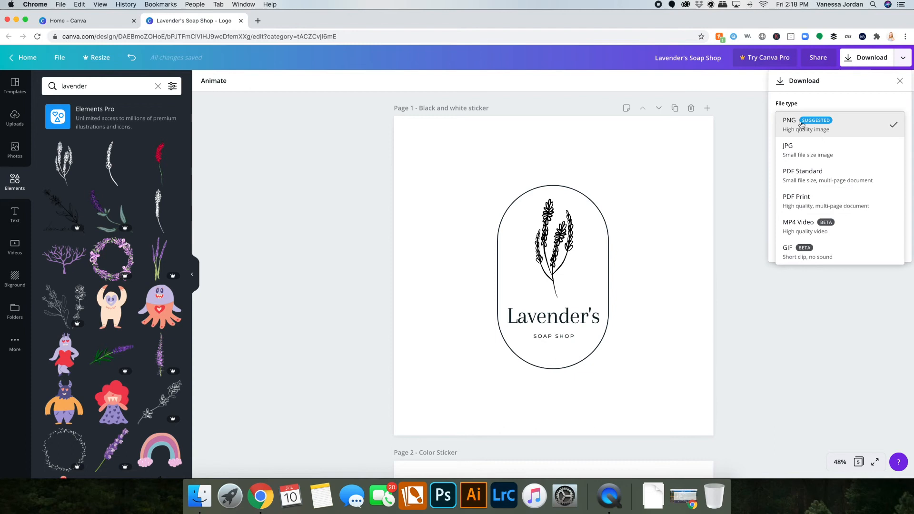
pyautogui.click(802, 126)
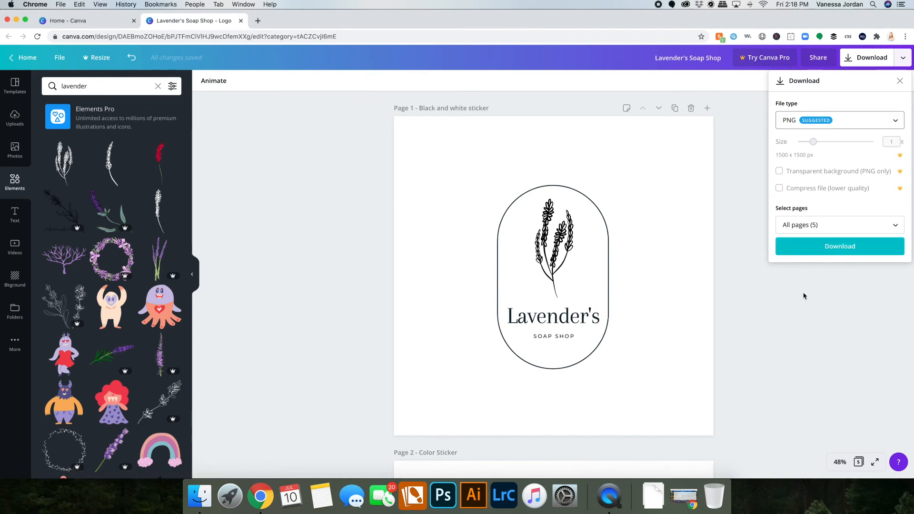
pyautogui.click(822, 251)
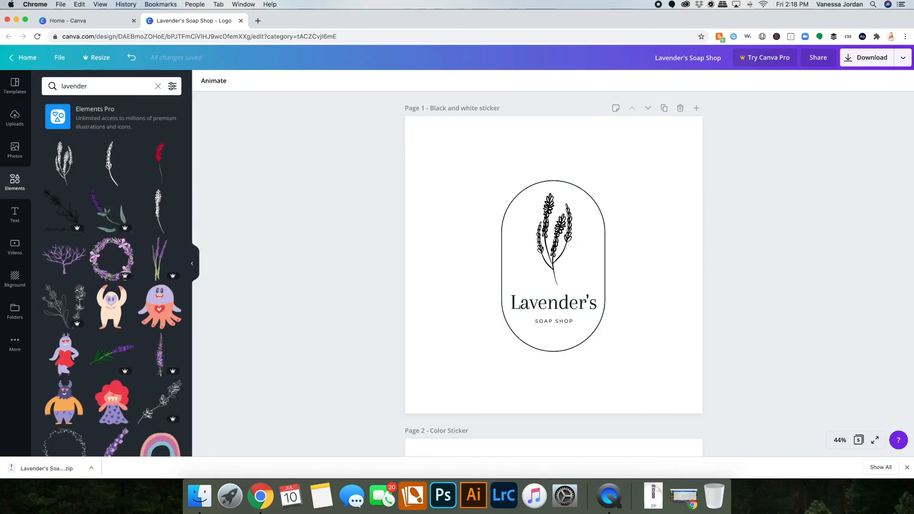
# Switch to Finder and open the downloaded Lavender's Soap Shop zip.
pyautogui.click(906, 466)
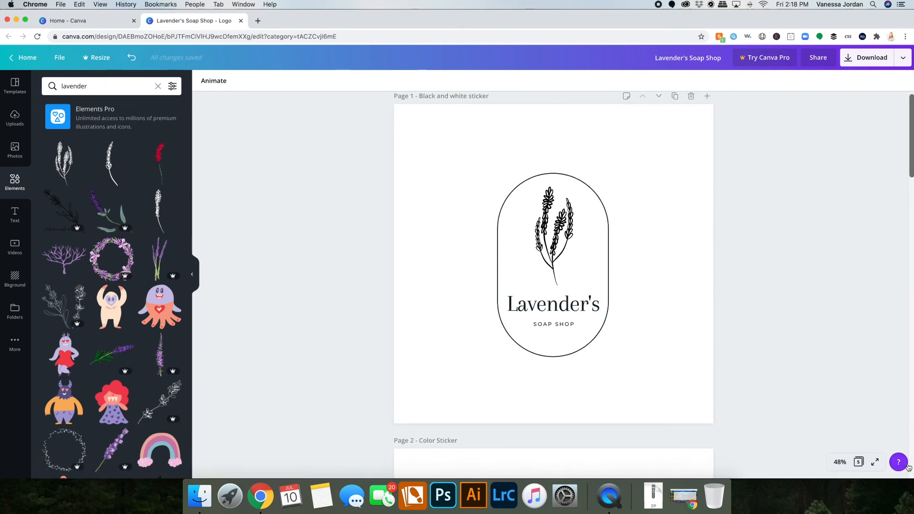
pyautogui.click(650, 498)
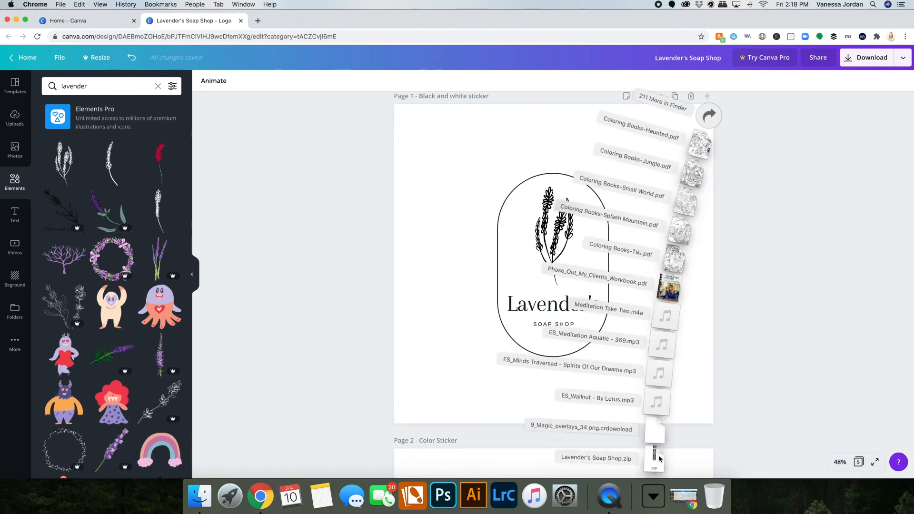
pyautogui.click(656, 457)
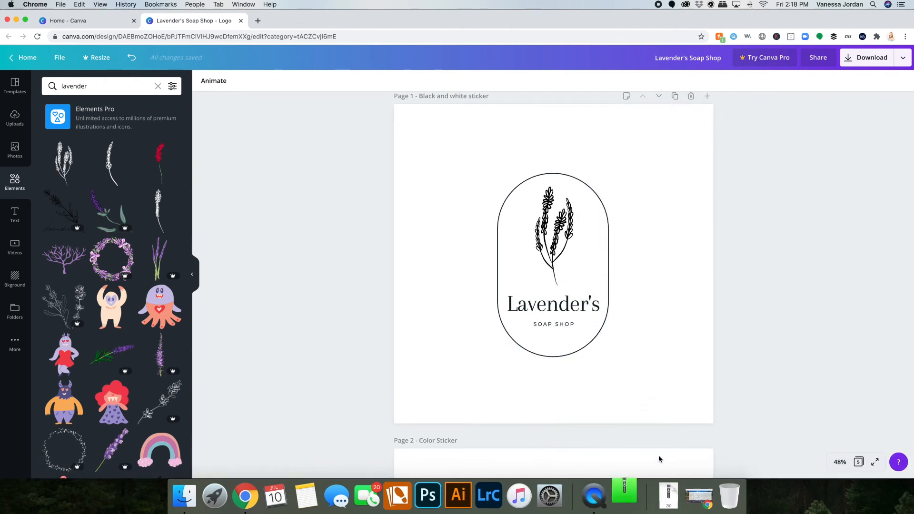
# Preview each exported PNG logo in turn.
pyautogui.press('space')
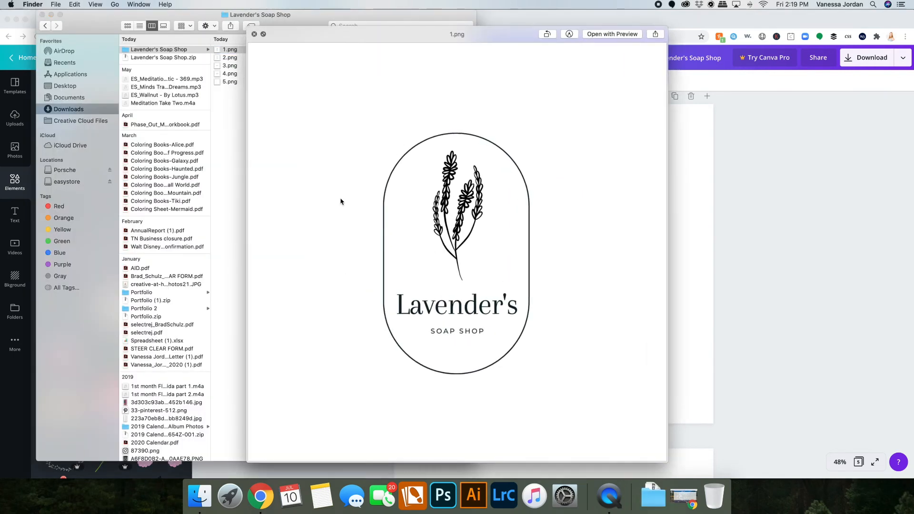
pyautogui.press('Down')
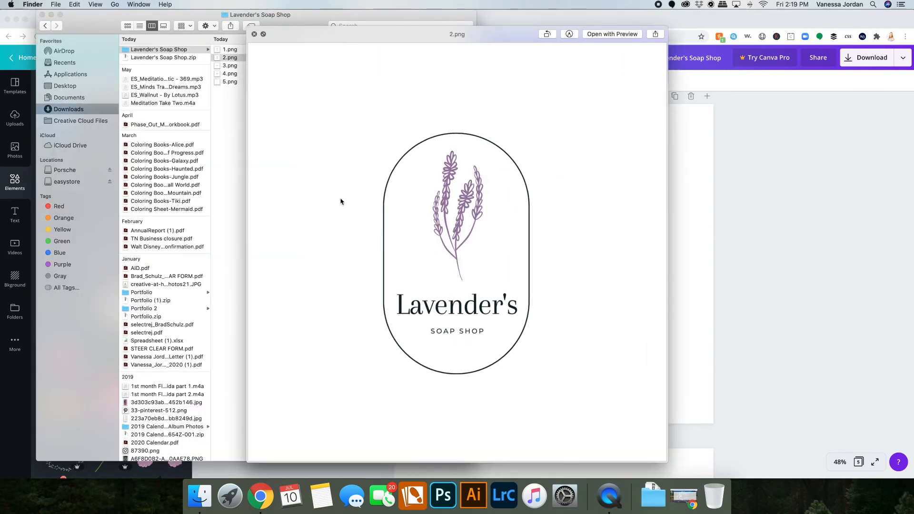
pyautogui.press('Down')
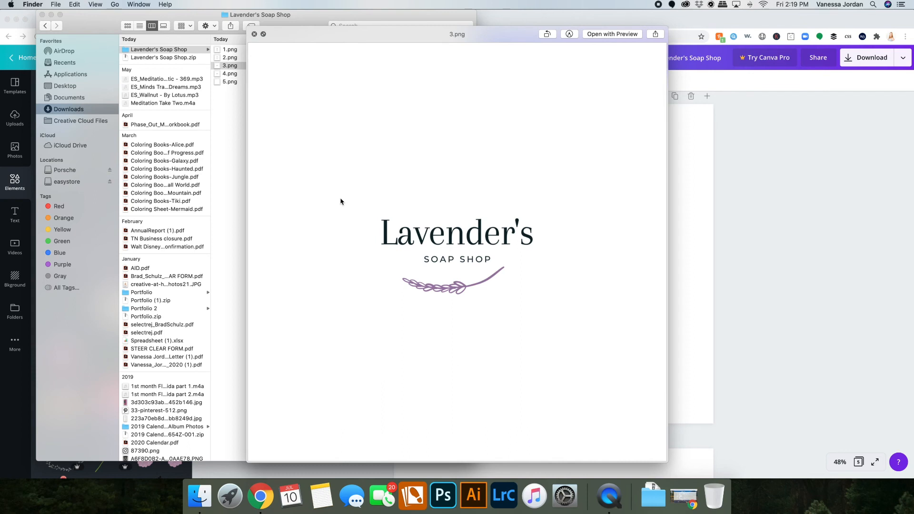
pyautogui.press('Down')
pyautogui.press('Down')
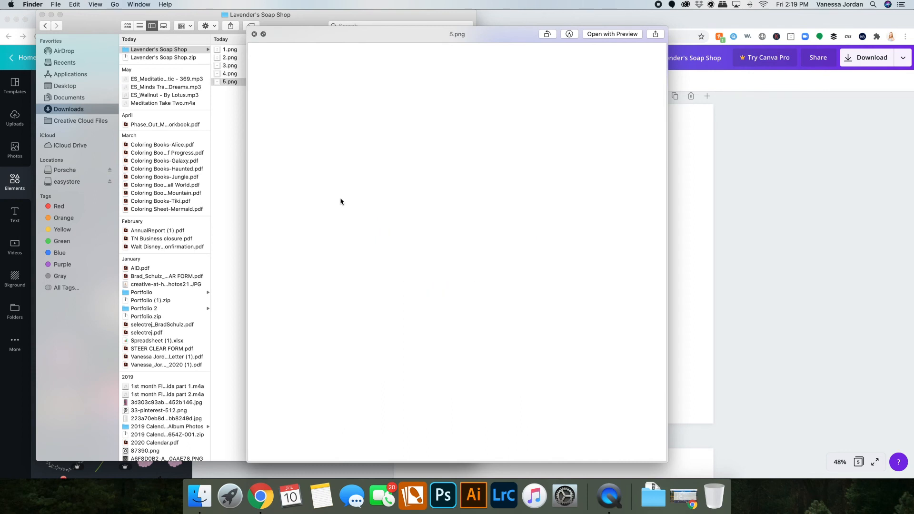
pyautogui.press('space')
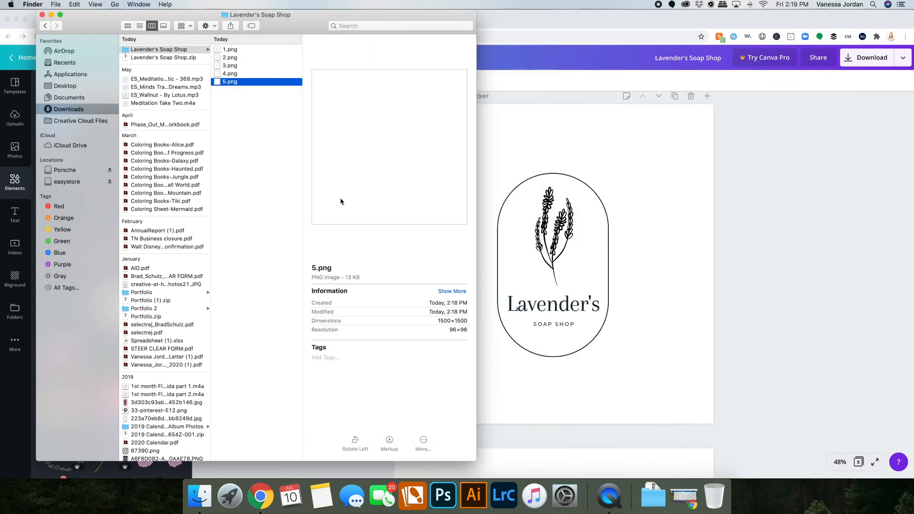
pyautogui.click(239, 51)
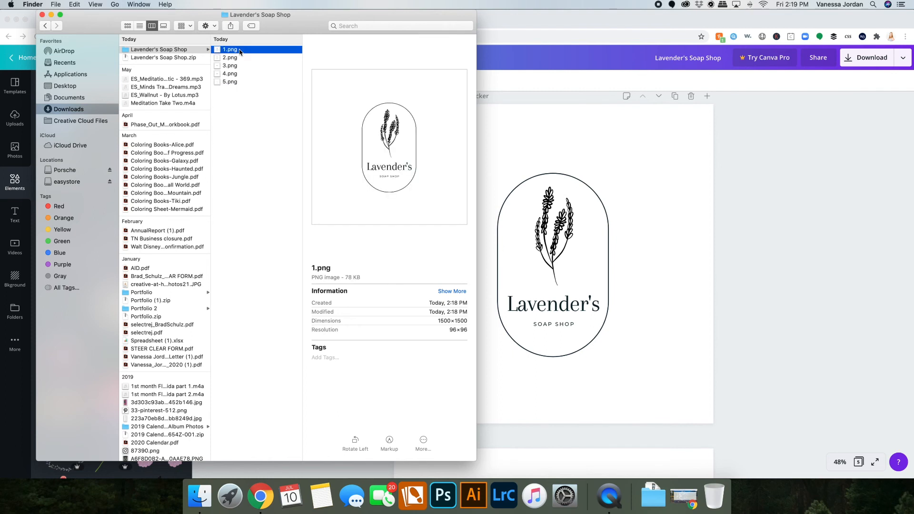
# Step back and forth through the exported PNG files again to compare the logo versions.
pyautogui.press('Down')
pyautogui.press('Down')
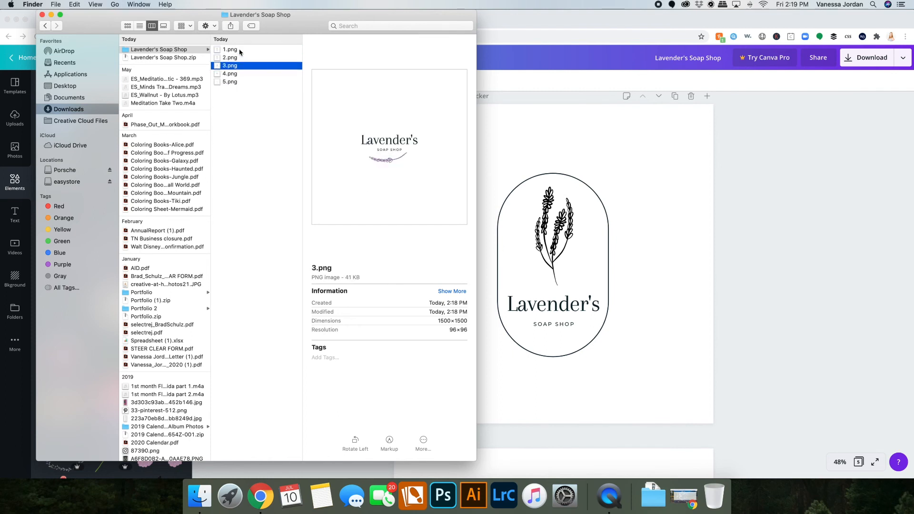
pyautogui.press('Down')
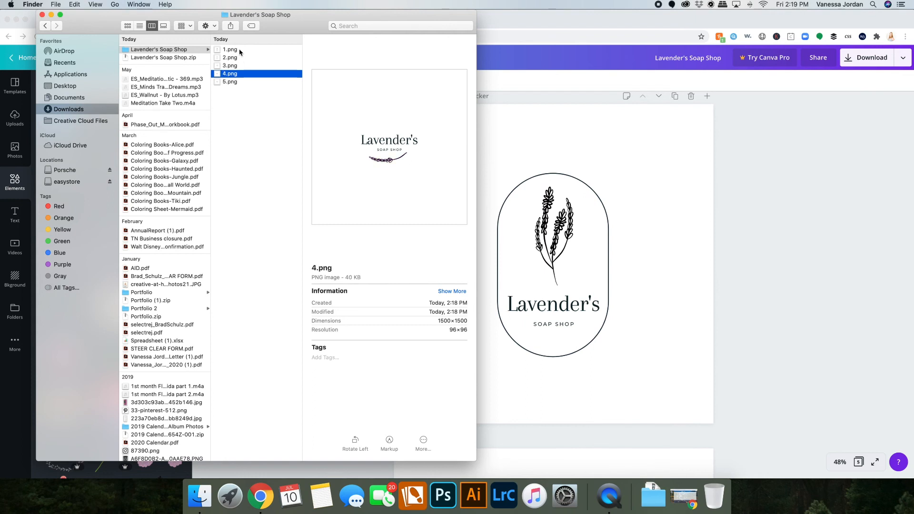
pyautogui.press('Down')
pyautogui.press('Up')
pyautogui.press('Up')
pyautogui.press('Up')
pyautogui.press('Up')
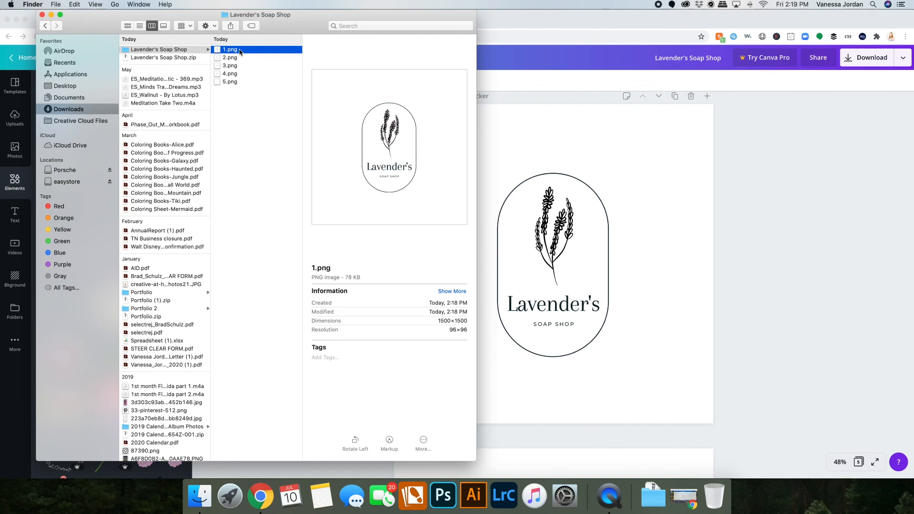
pyautogui.press('Down')
pyautogui.press('Down')
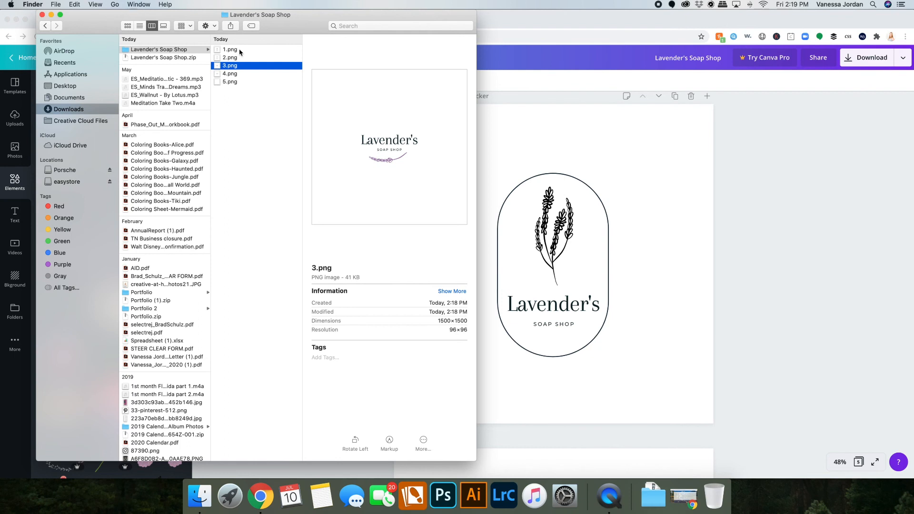
pyautogui.press('Down')
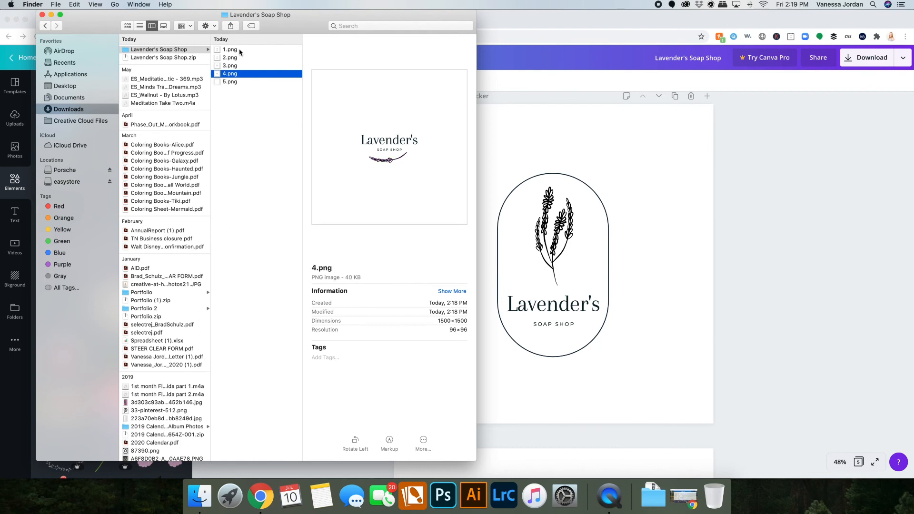
pyautogui.press('Down')
pyautogui.press('Up')
pyautogui.press('Up')
pyautogui.press('Up')
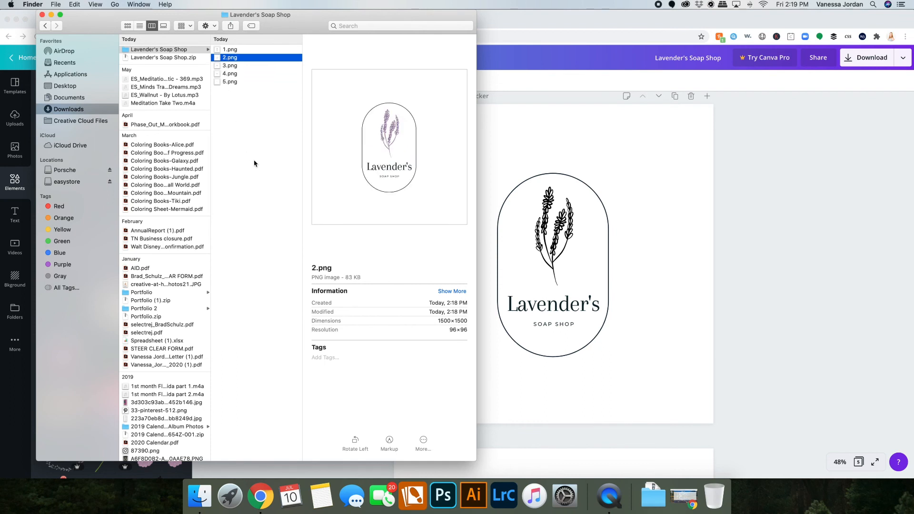
# Return to the Canva design and review the black-and-white and color sticker pages.
pyautogui.click(746, 180)
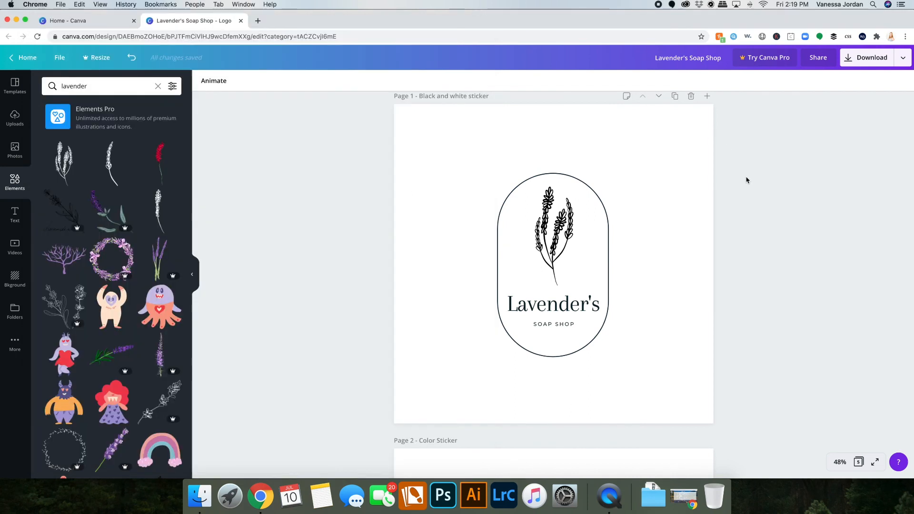
pyautogui.scroll(-2, 547, 190)
pyautogui.click(563, 172)
pyautogui.click(563, 172)
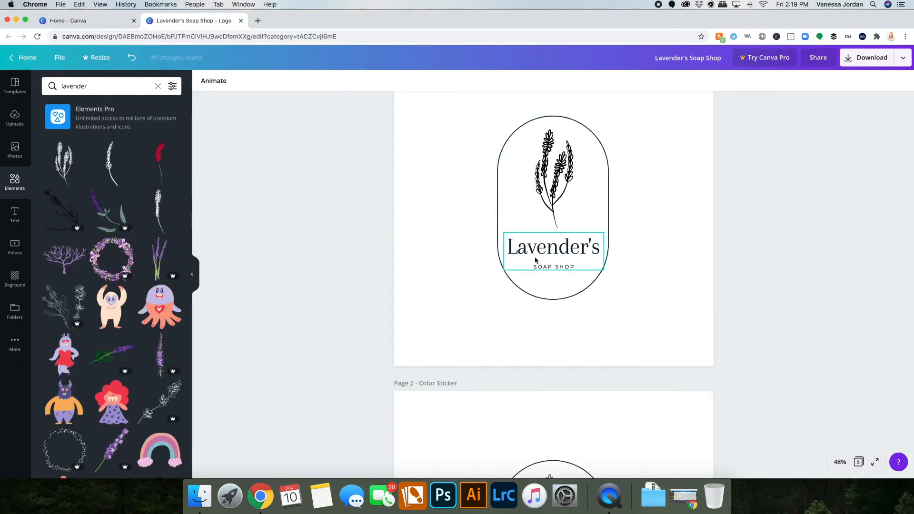
pyautogui.scroll(-10, 498, 353)
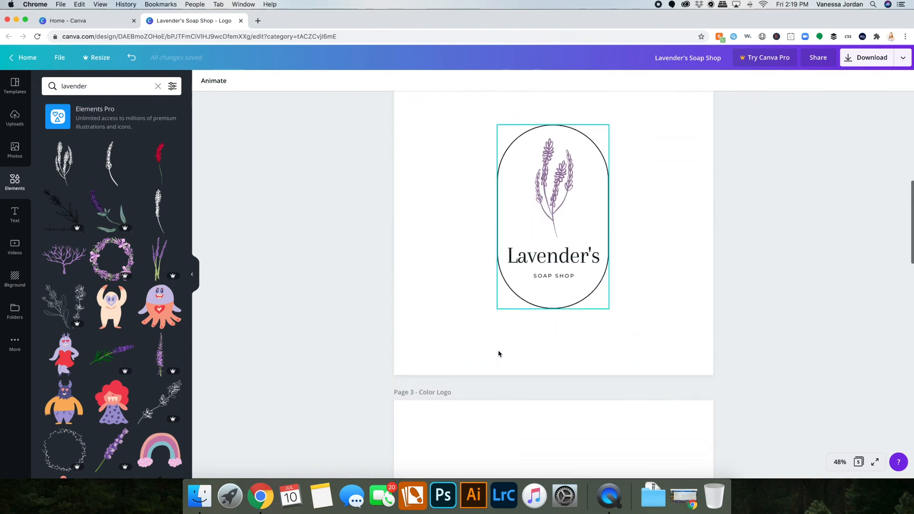
pyautogui.scroll(1, 498, 354)
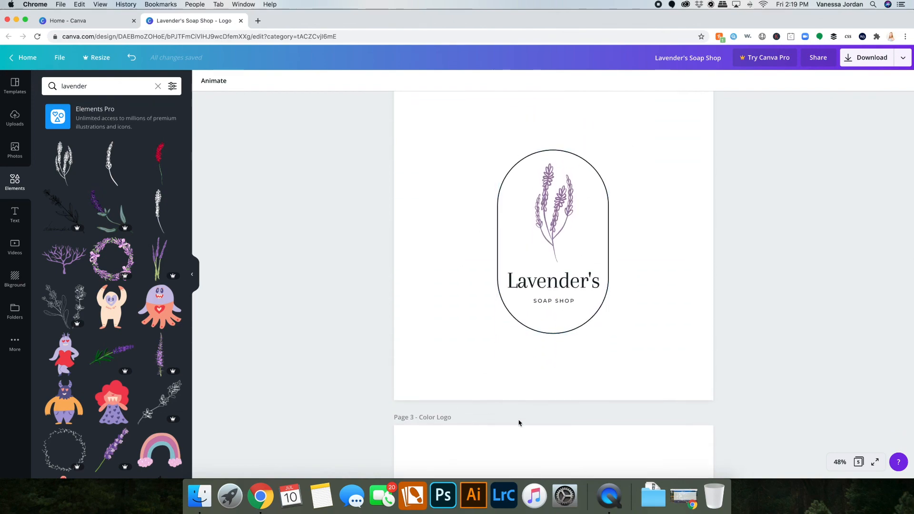